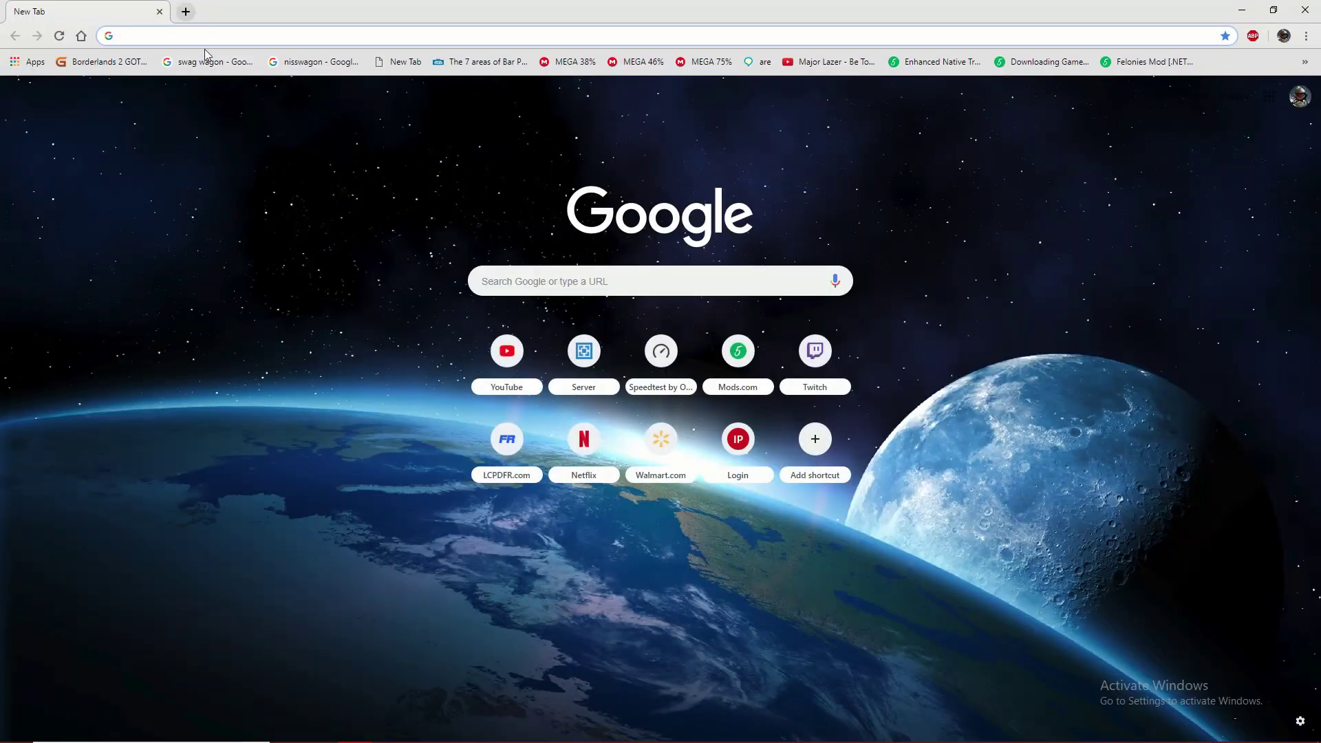
# Search Google for lspdfr and open the LSPDFR homepage.
pyautogui.write('lspdfr')
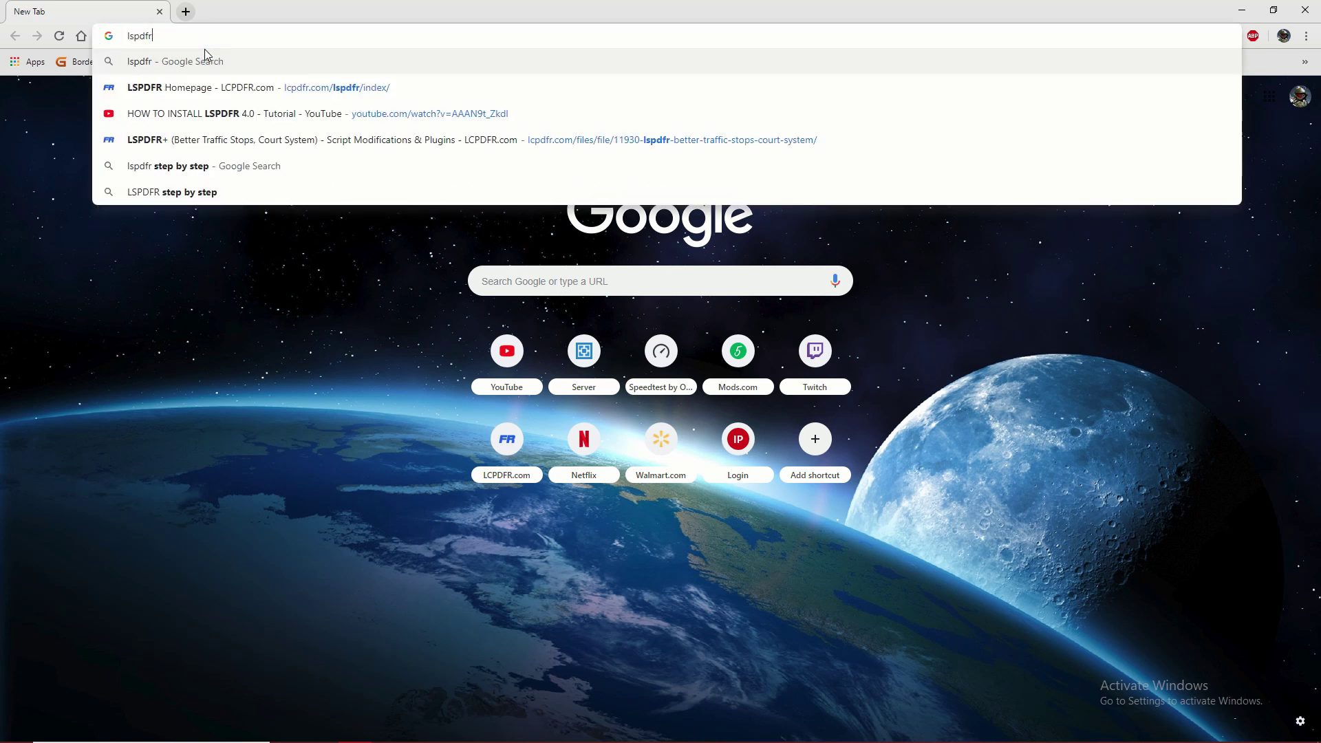
pyautogui.press('Return')
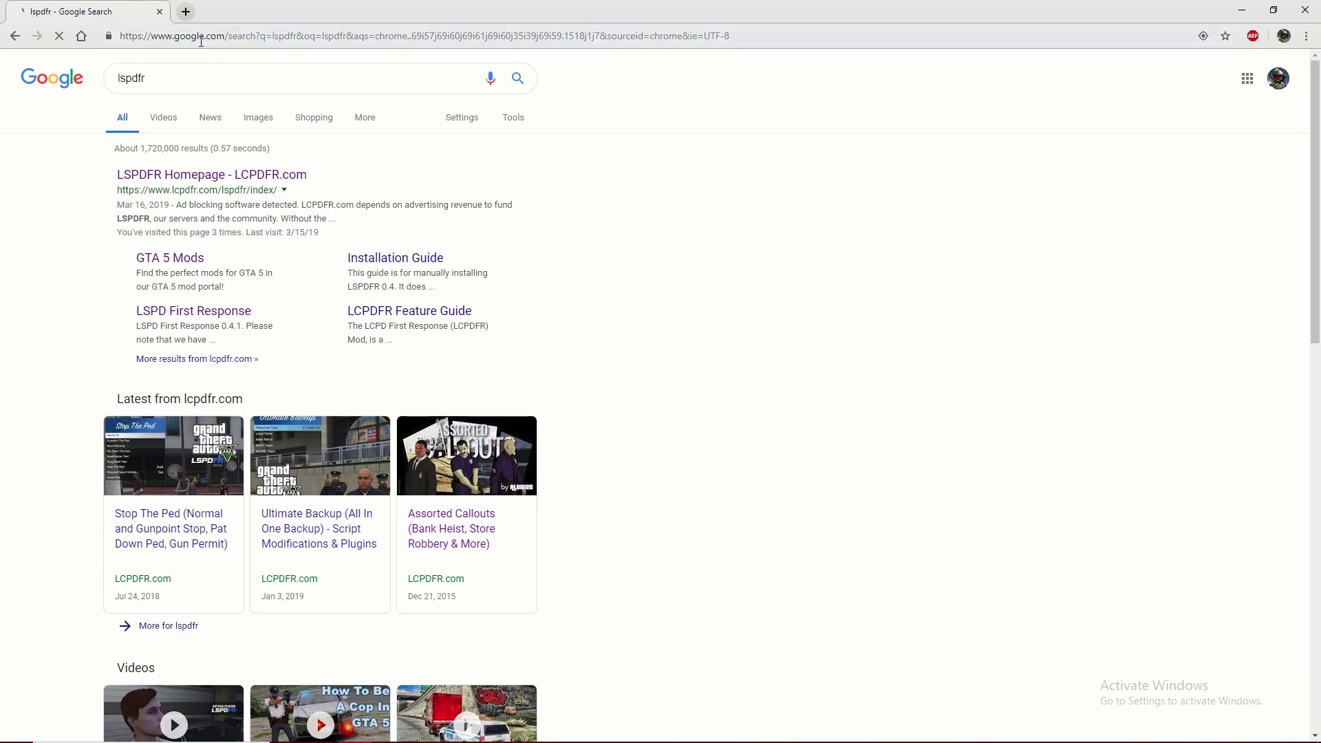
pyautogui.click(217, 177)
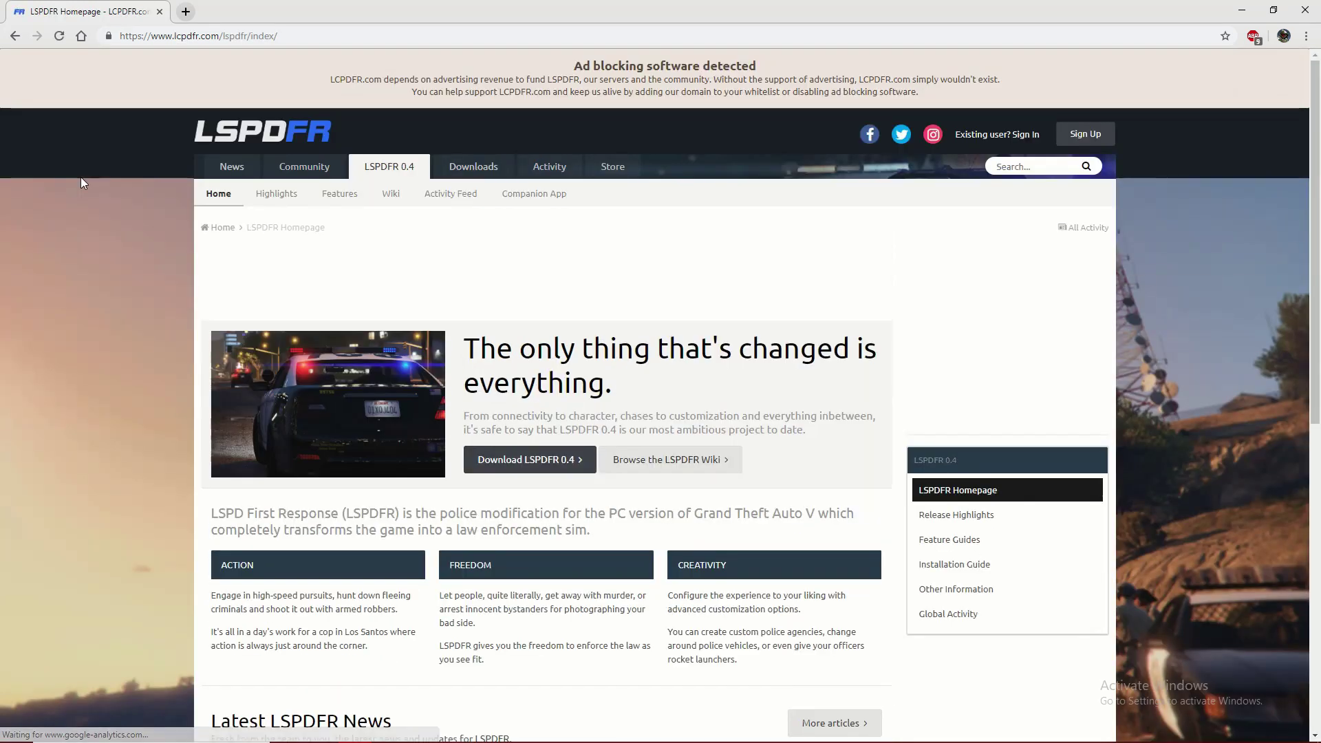
pyautogui.scroll(-4, 421, 271)
pyautogui.scroll(4, 413, 265)
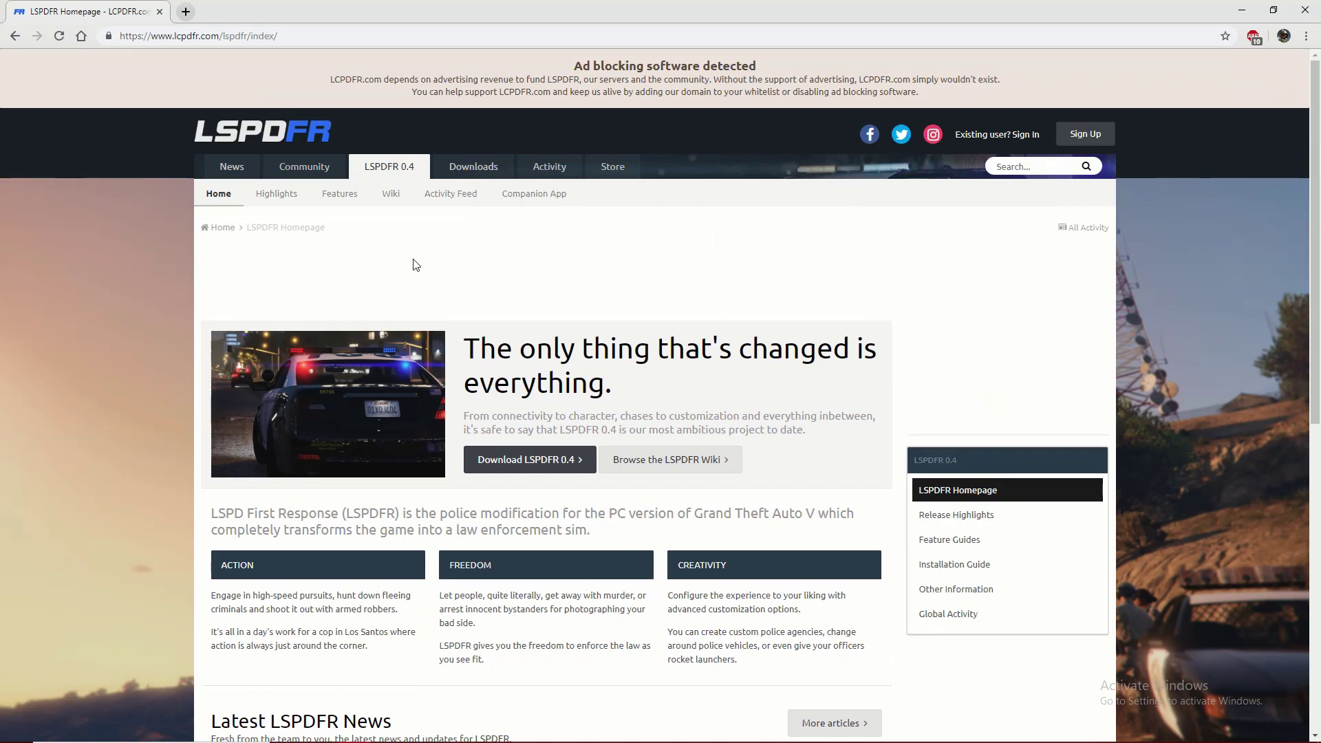
# Go to the site's Downloads section and search it for ELS.
pyautogui.click(469, 166)
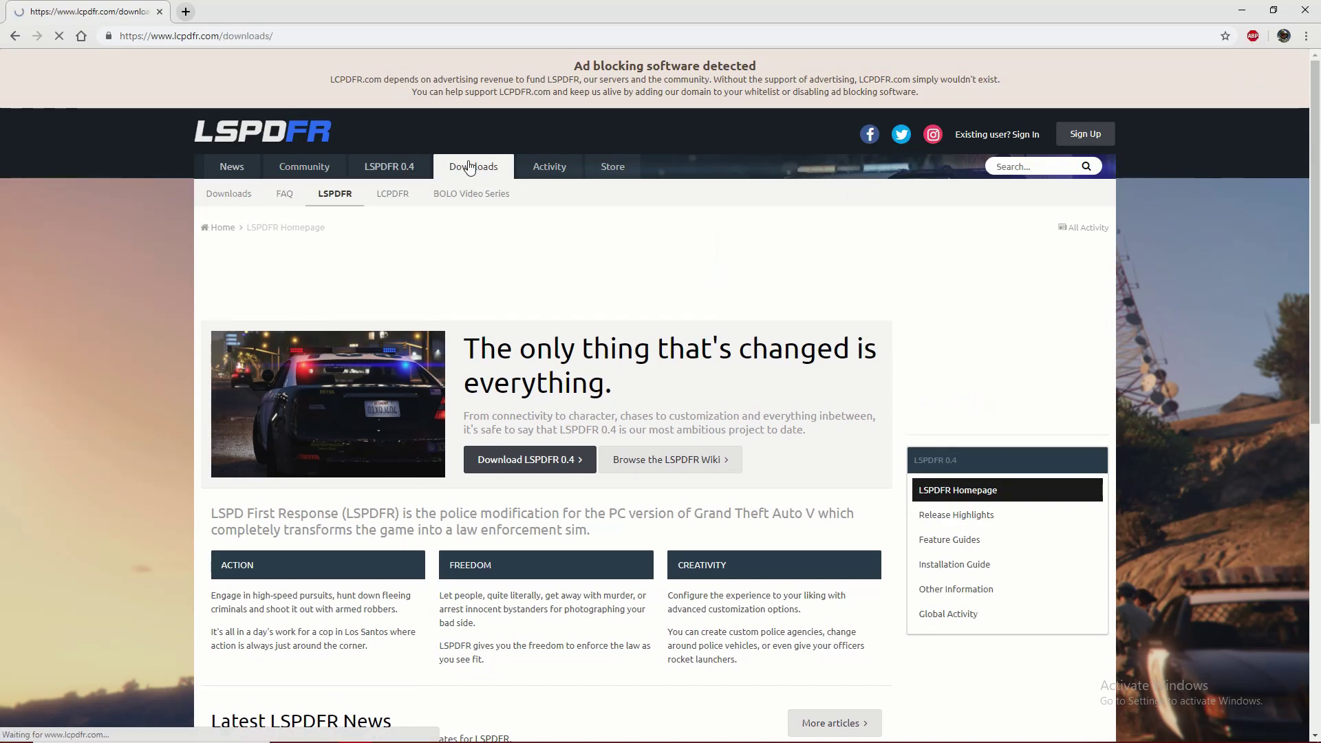
pyautogui.scroll(-5, 474, 207)
pyautogui.scroll(5, 472, 339)
pyautogui.scroll(-5, 448, 360)
pyautogui.scroll(5, 526, 345)
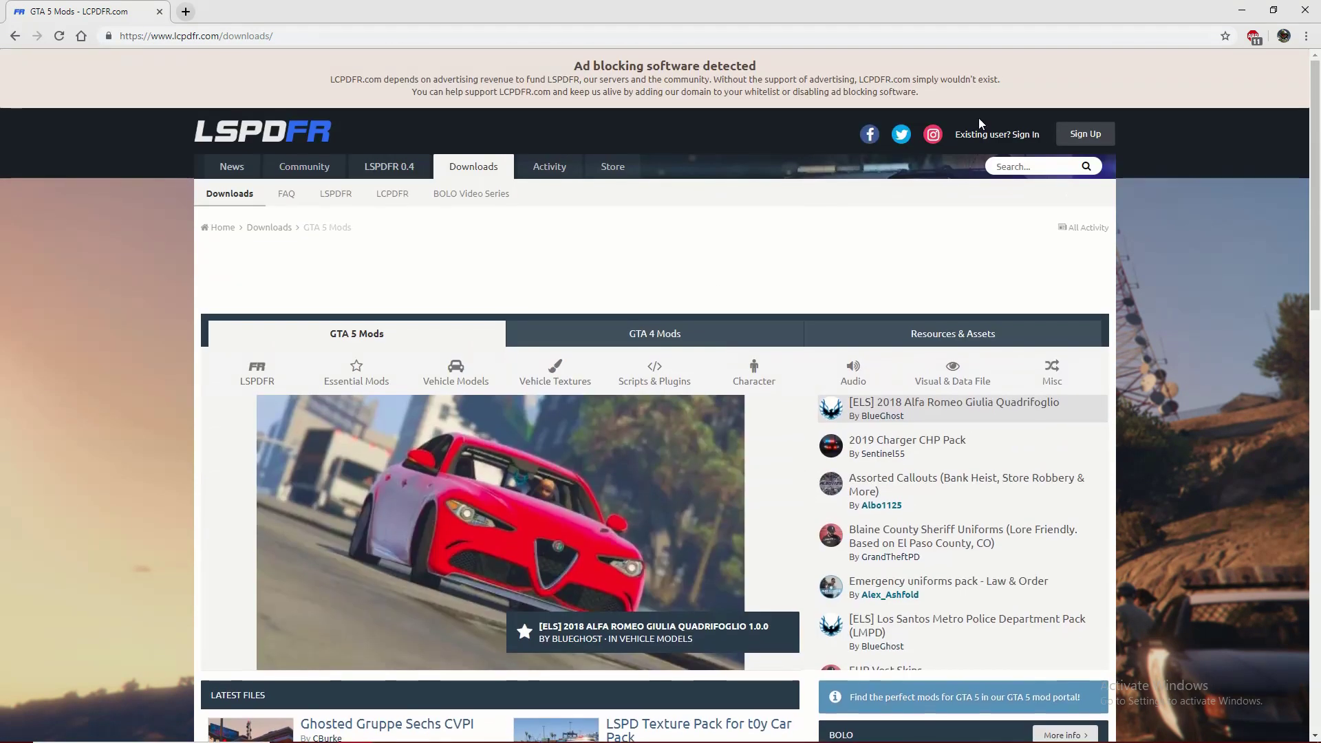
pyautogui.click(1028, 166)
pyautogui.write('ELS')
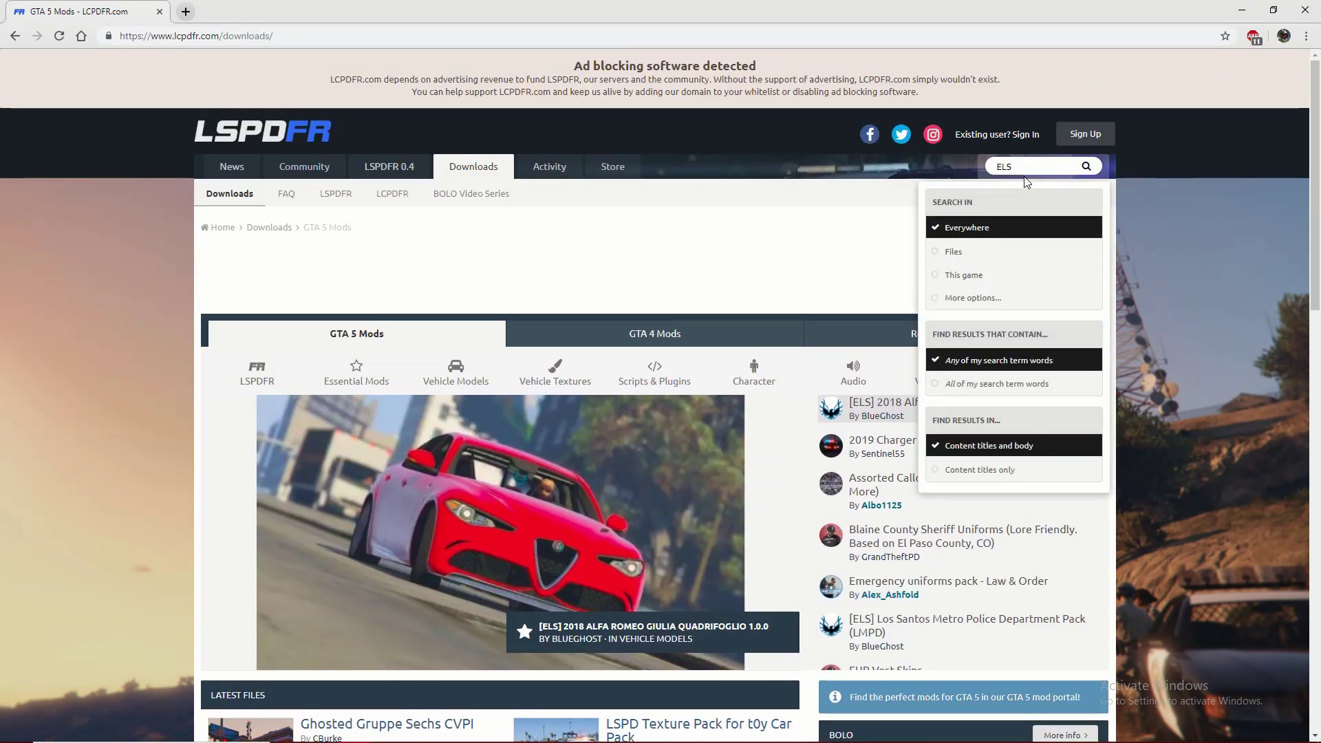
pyautogui.press('Return')
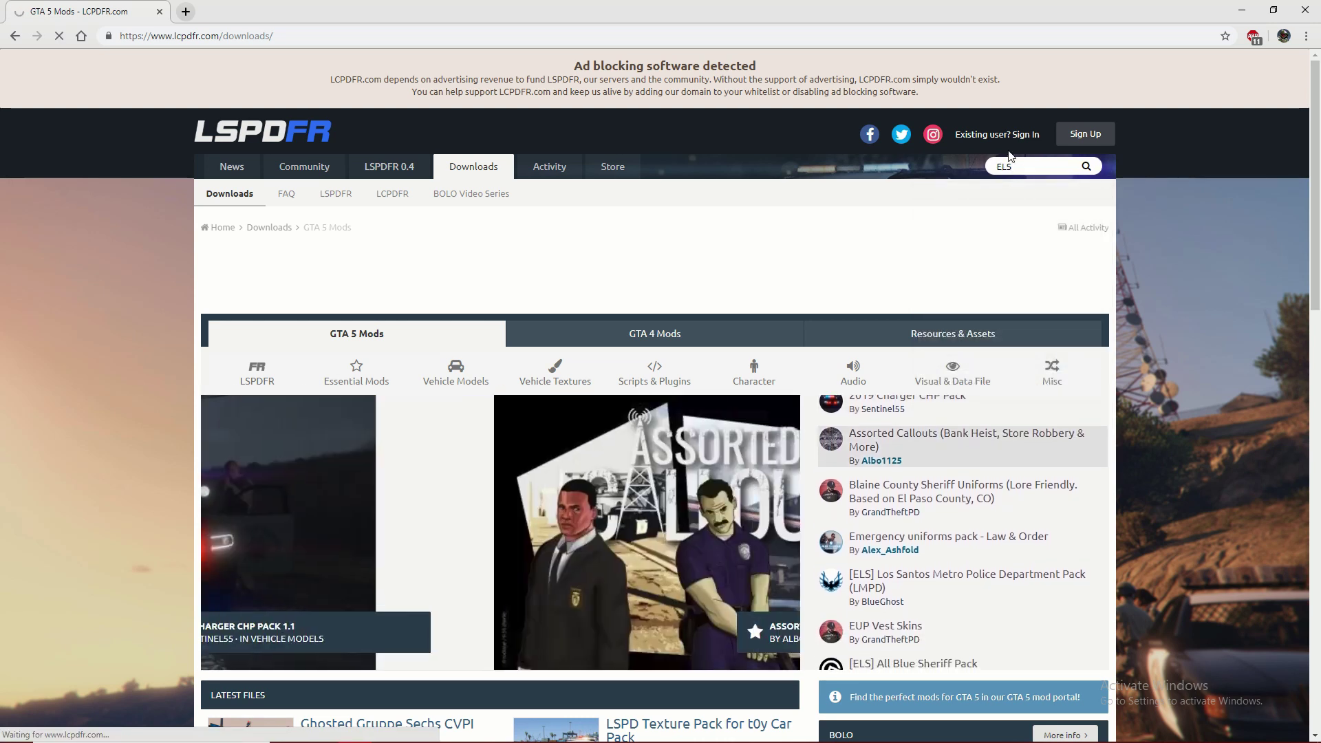
# Open the Emergency Lighting System result from the ELS search.
pyautogui.scroll(-13, 333, 268)
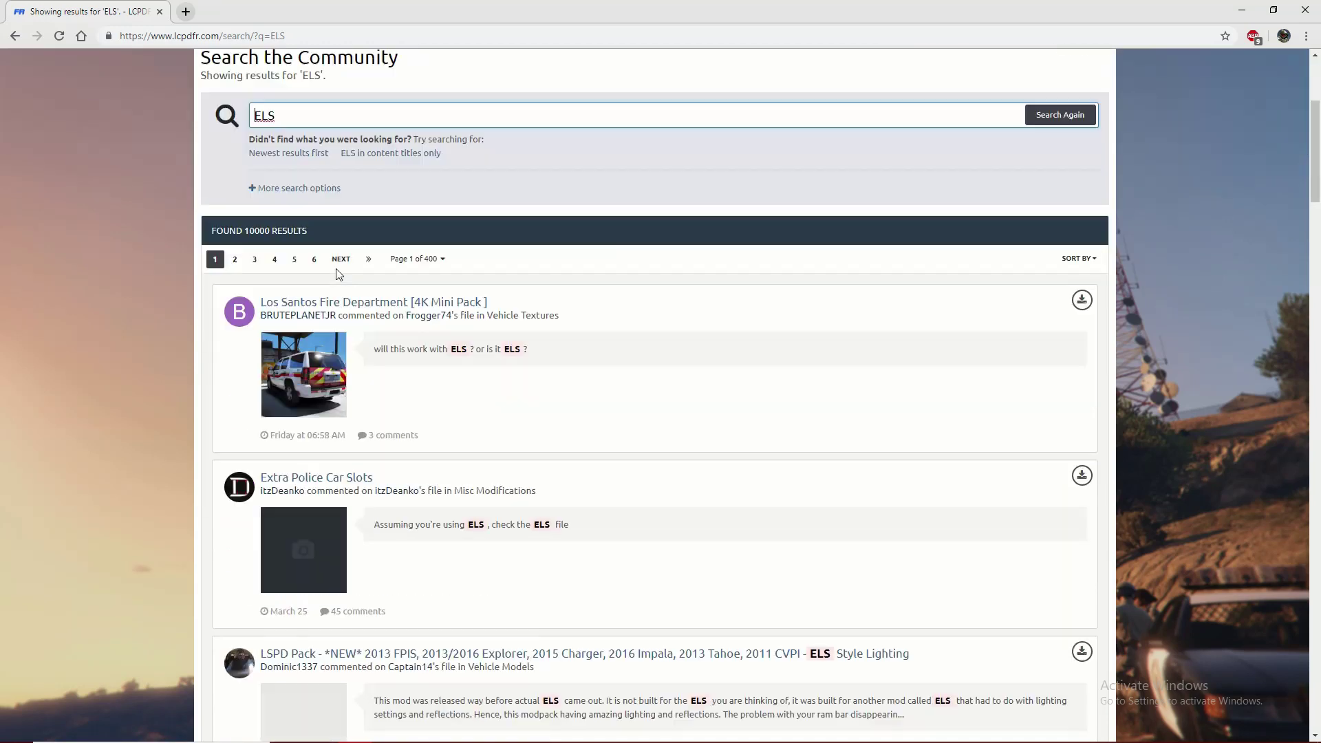
pyautogui.scroll(-3, 330, 275)
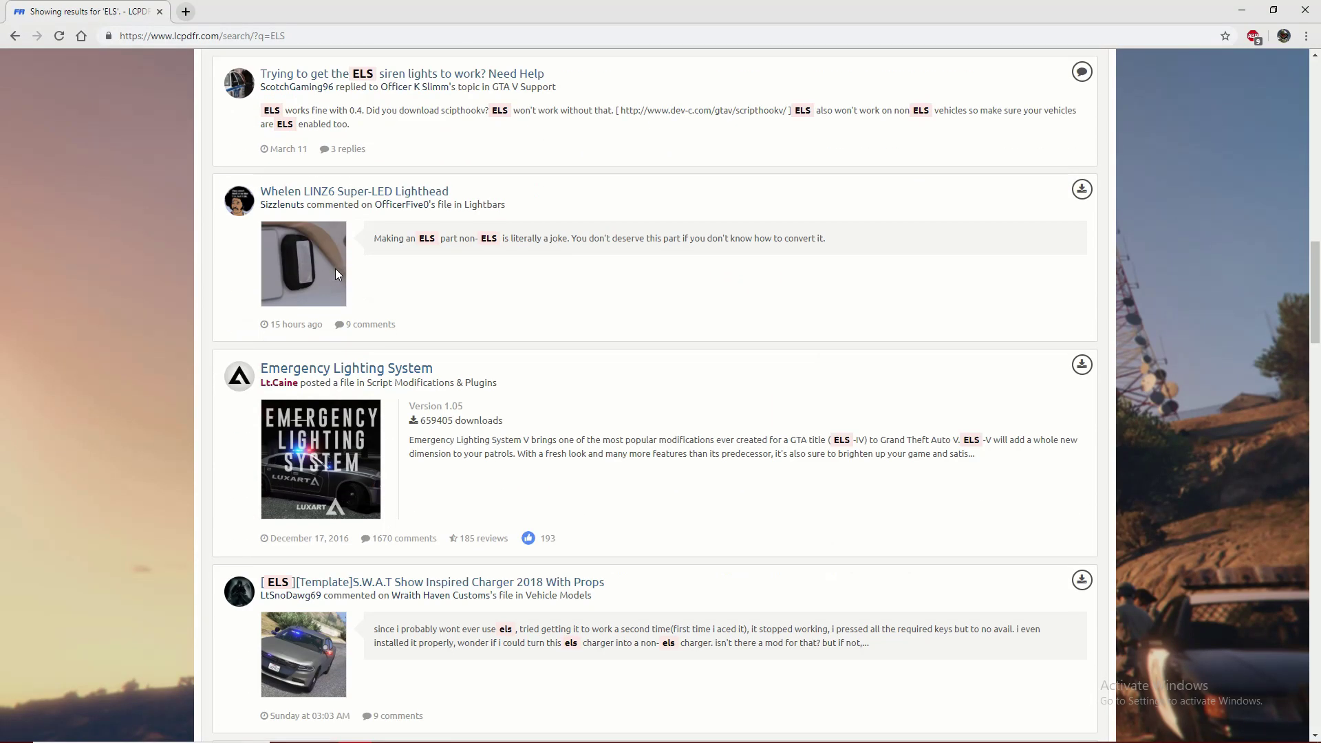
pyautogui.click(329, 370)
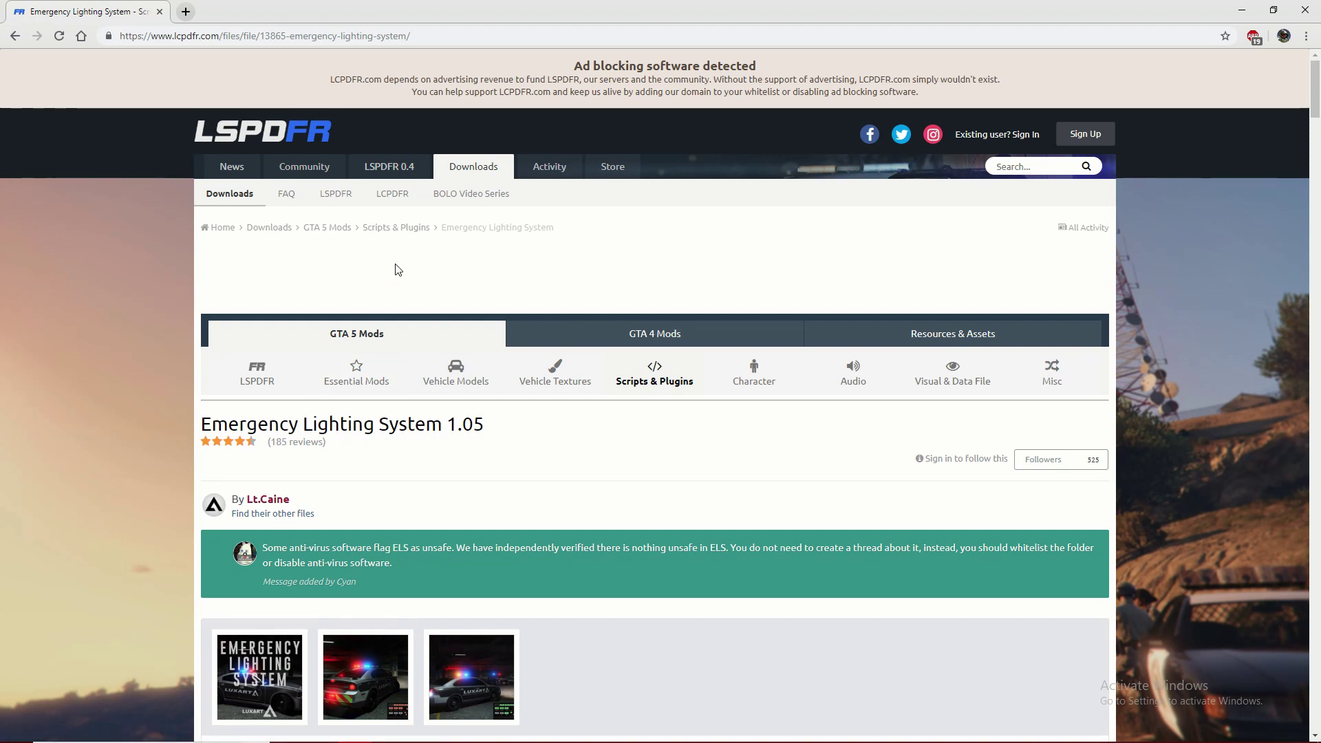
# Agree to the download terms and request the ELS V1.05.rar file.
pyautogui.scroll(-8, 398, 268)
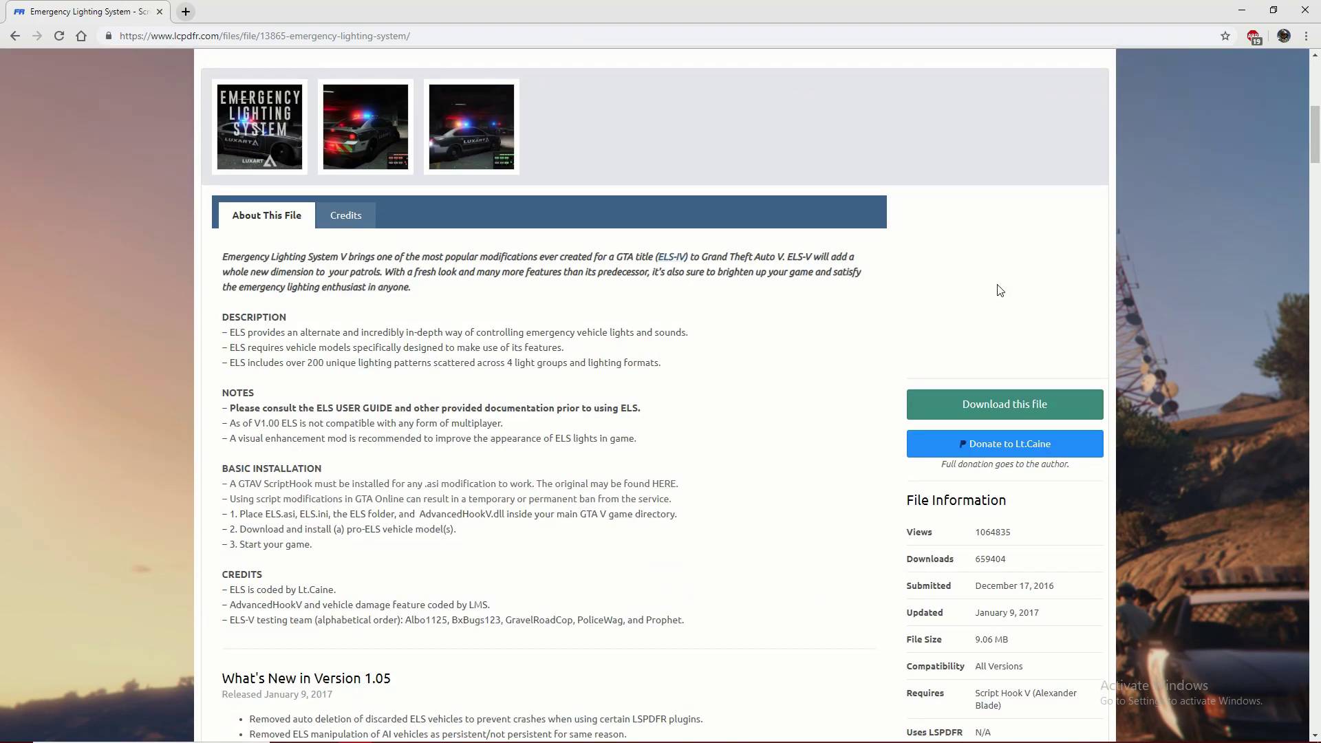
pyautogui.click(961, 405)
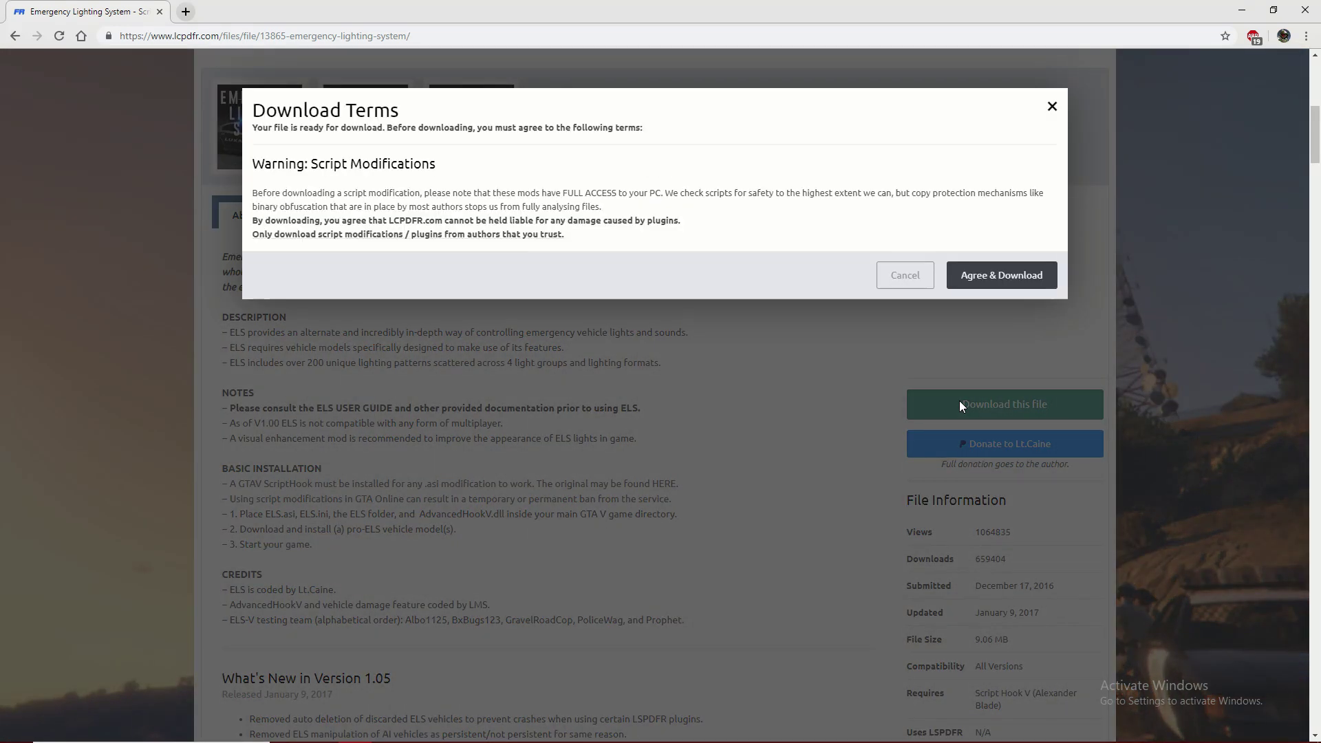
pyautogui.click(990, 275)
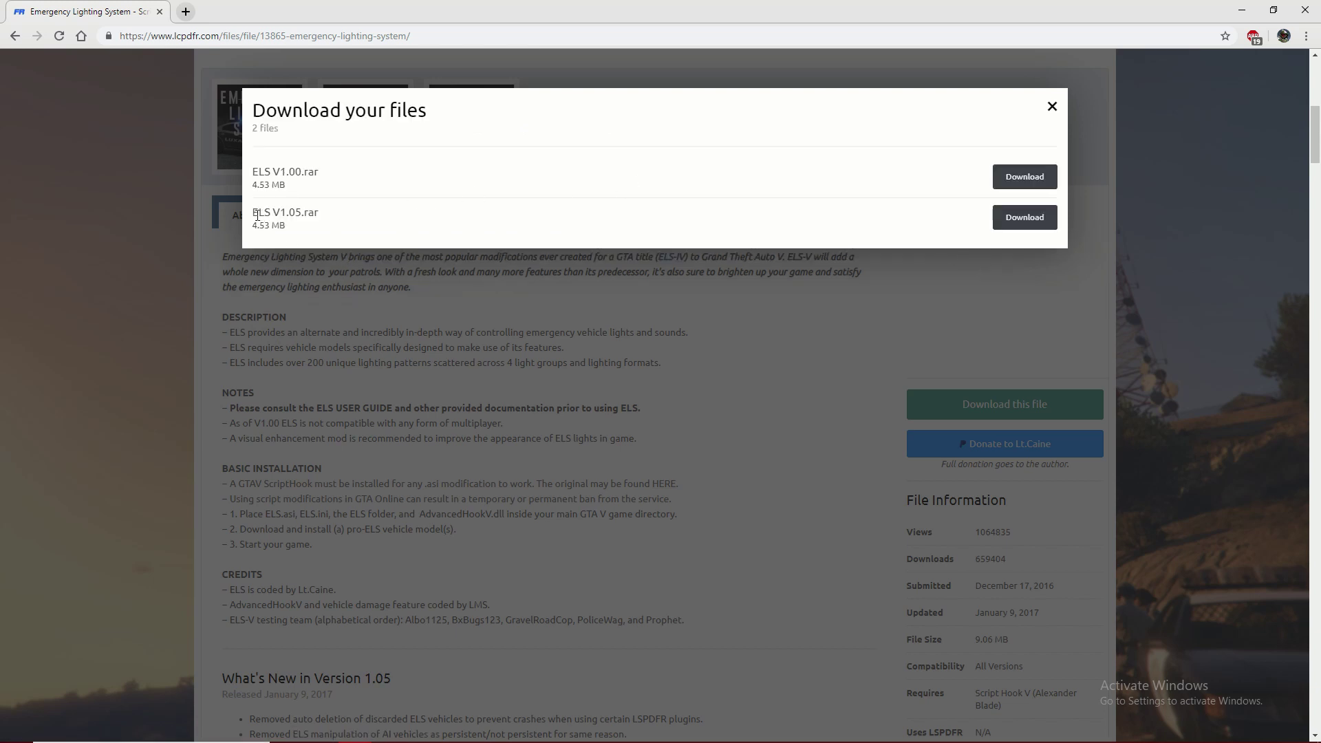
pyautogui.moveTo(258, 215); pyautogui.dragTo(309, 215)
pyautogui.click(699, 224)
pyautogui.click(1019, 218)
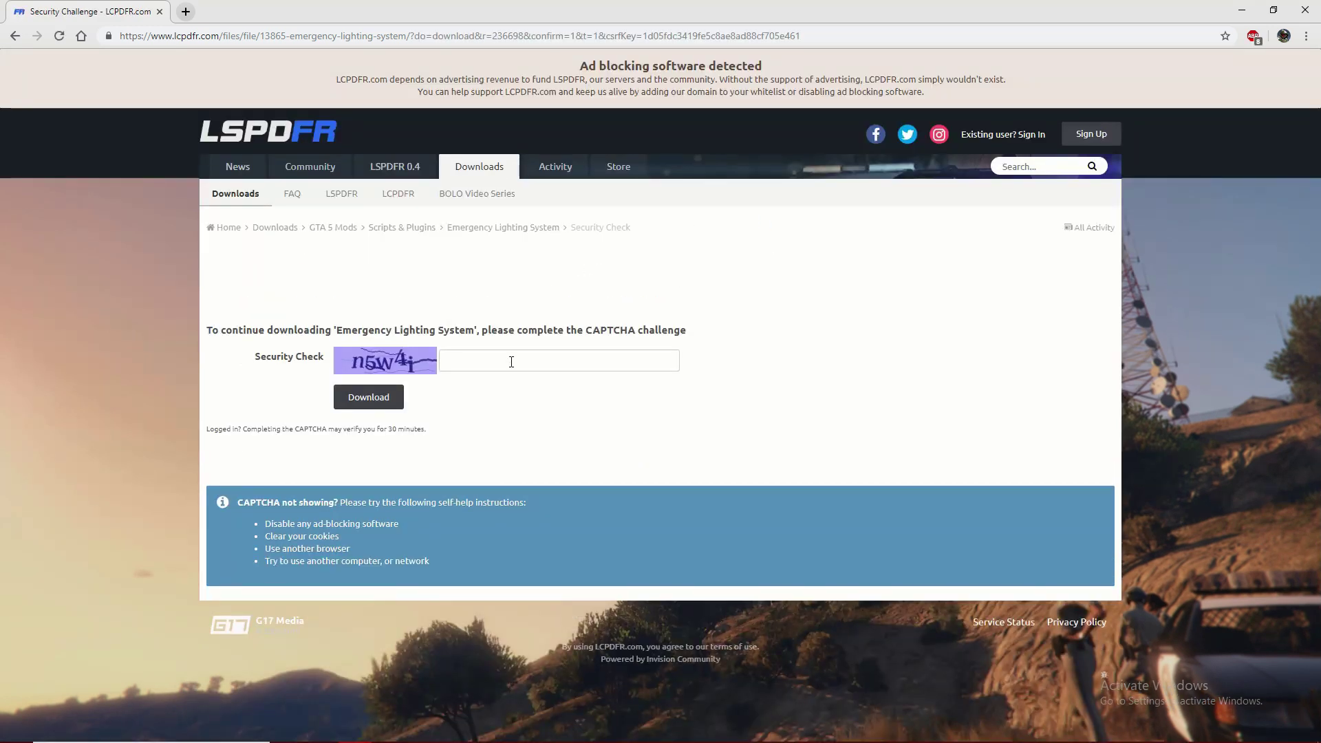
# Solve the CAPTCHA to download ELS V1.05.rar (4.53 MB).
pyautogui.click(511, 362)
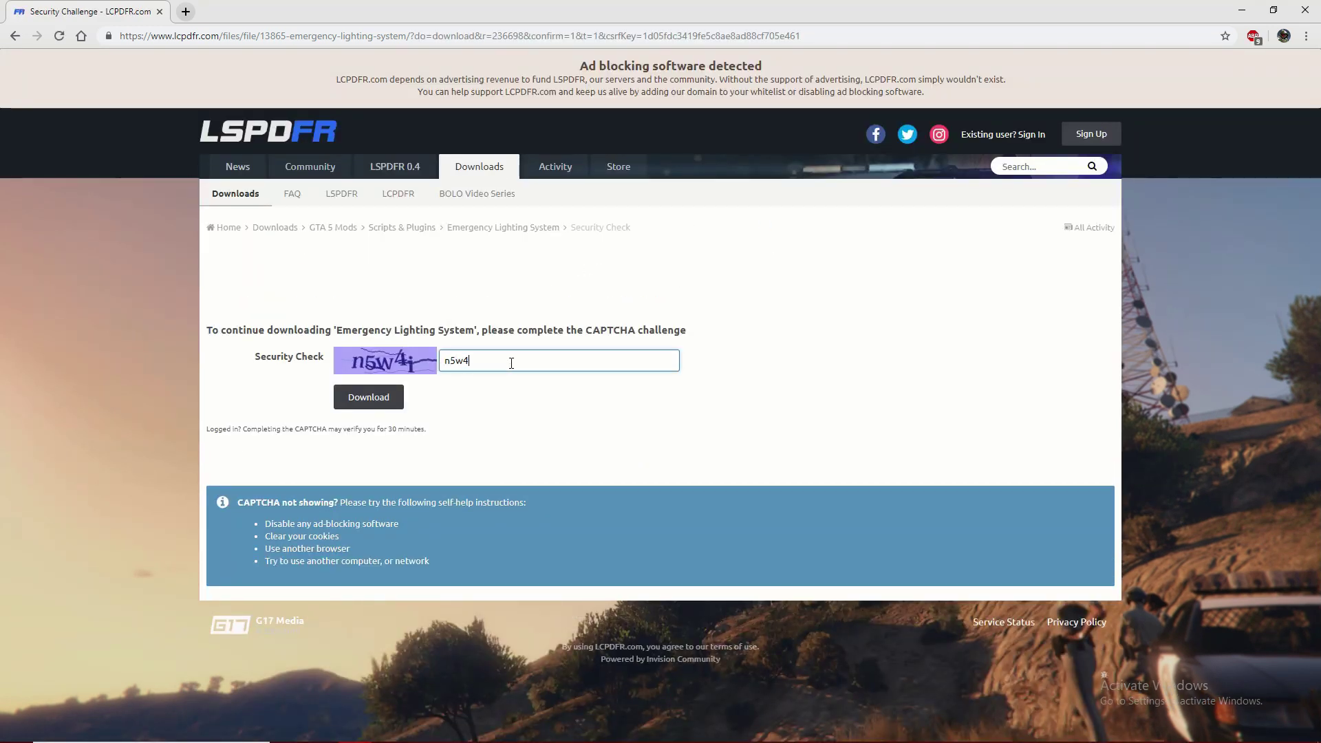
pyautogui.write('n5w4i')
pyautogui.press('Return')
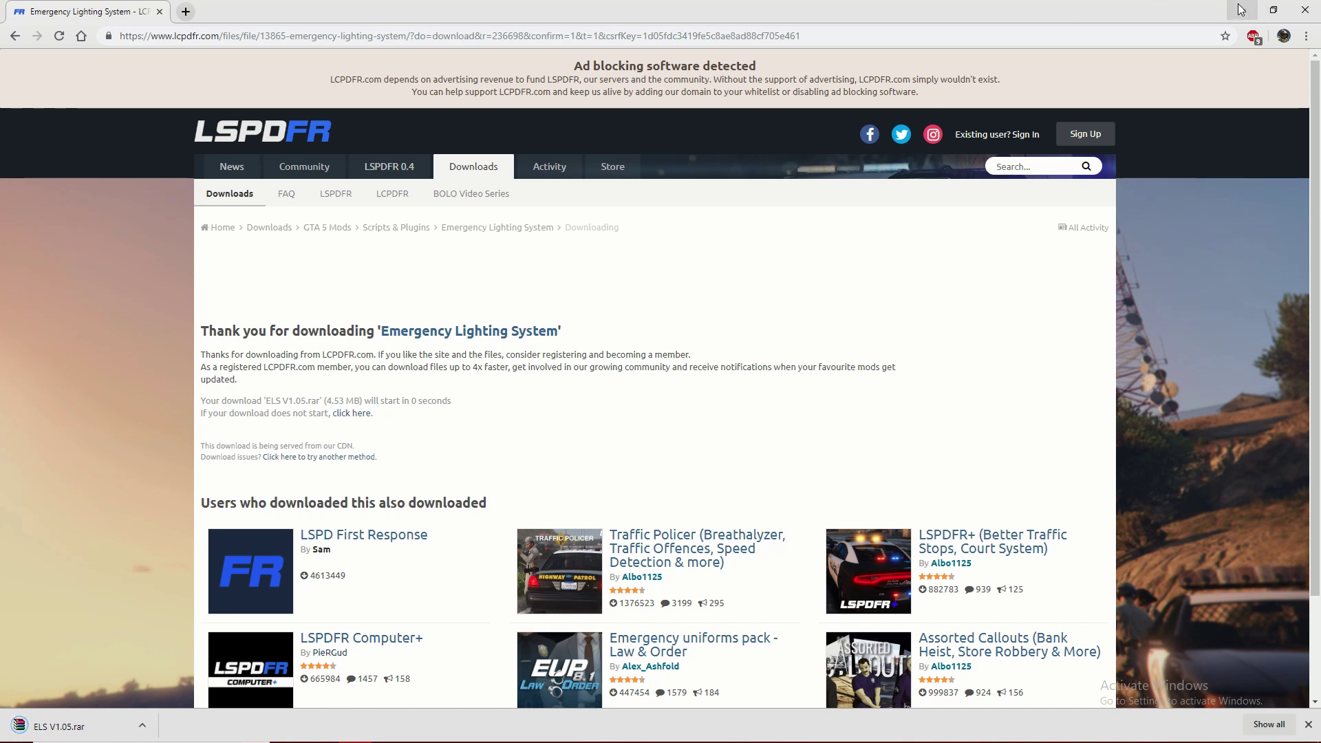
# Minimize Chrome and browse File Explorer to C: › Program Files (x86) › Steam › steamapps › common.
pyautogui.click(1273, 10)
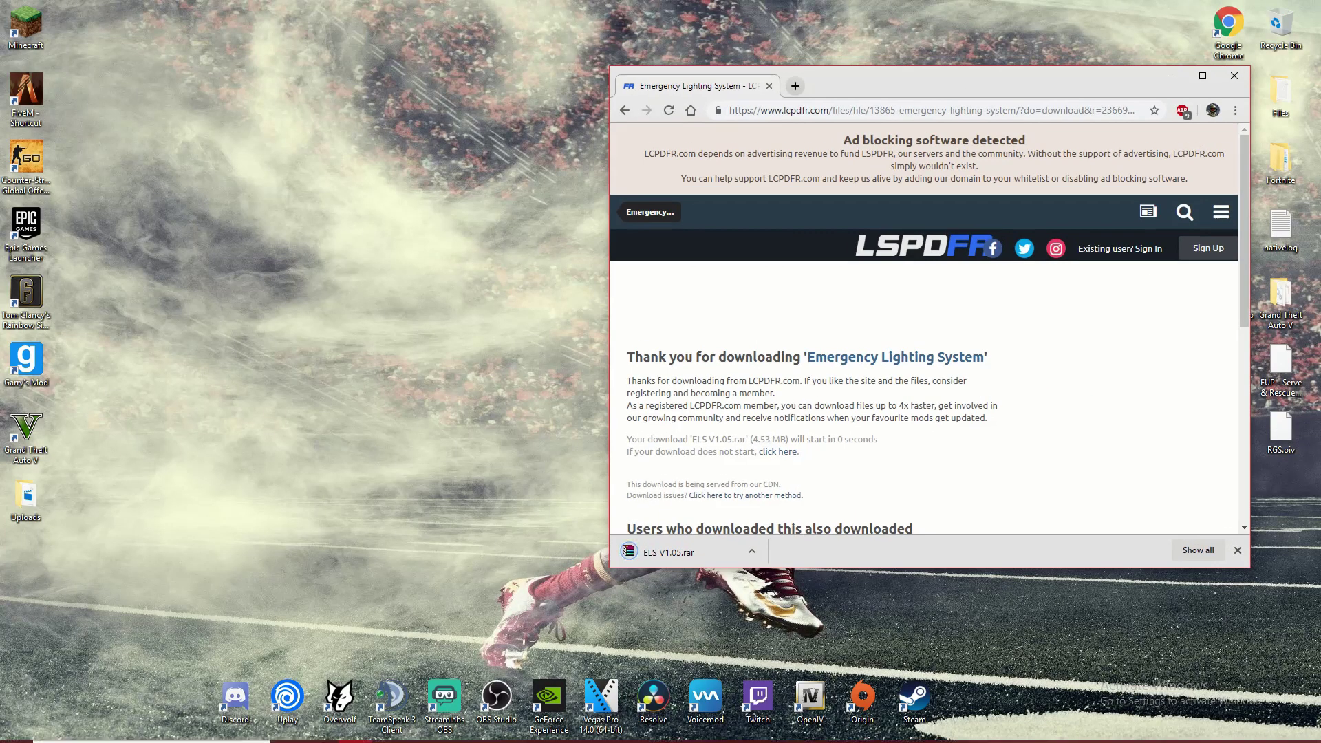
pyautogui.click(321, 740)
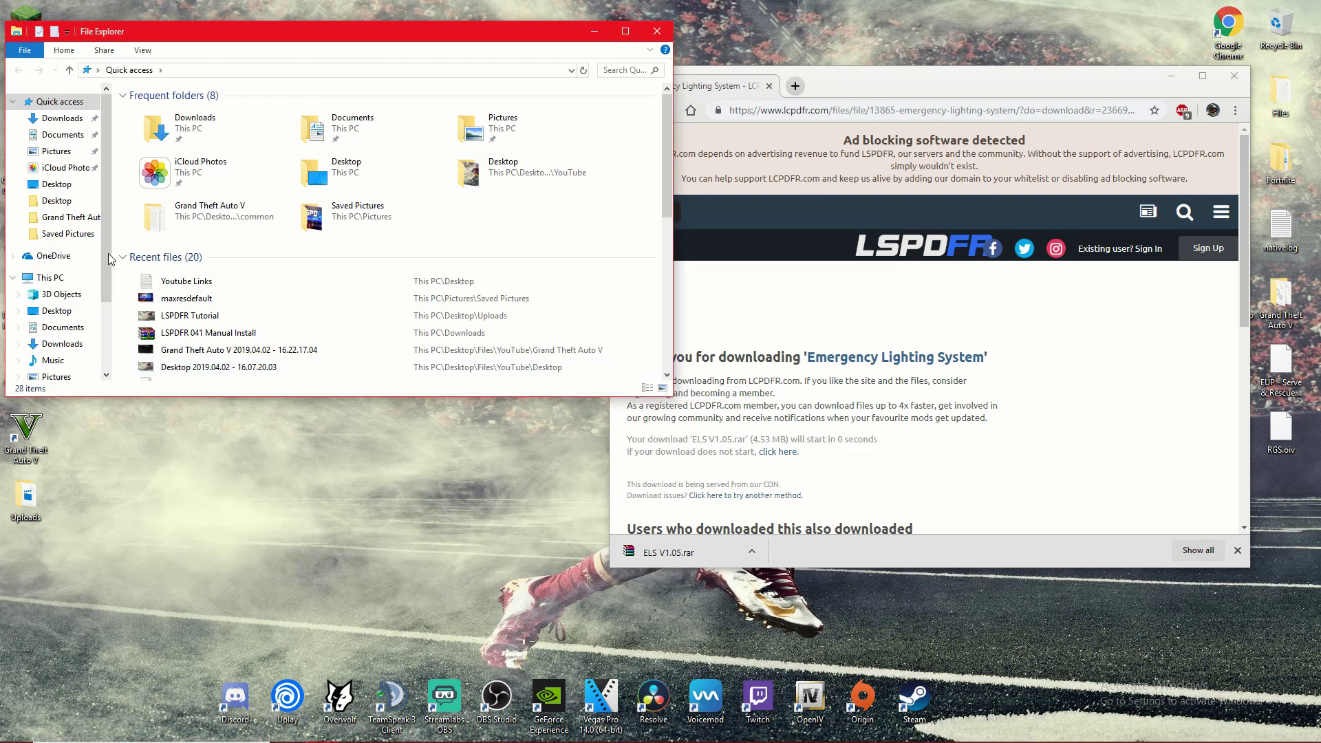
pyautogui.click(52, 281)
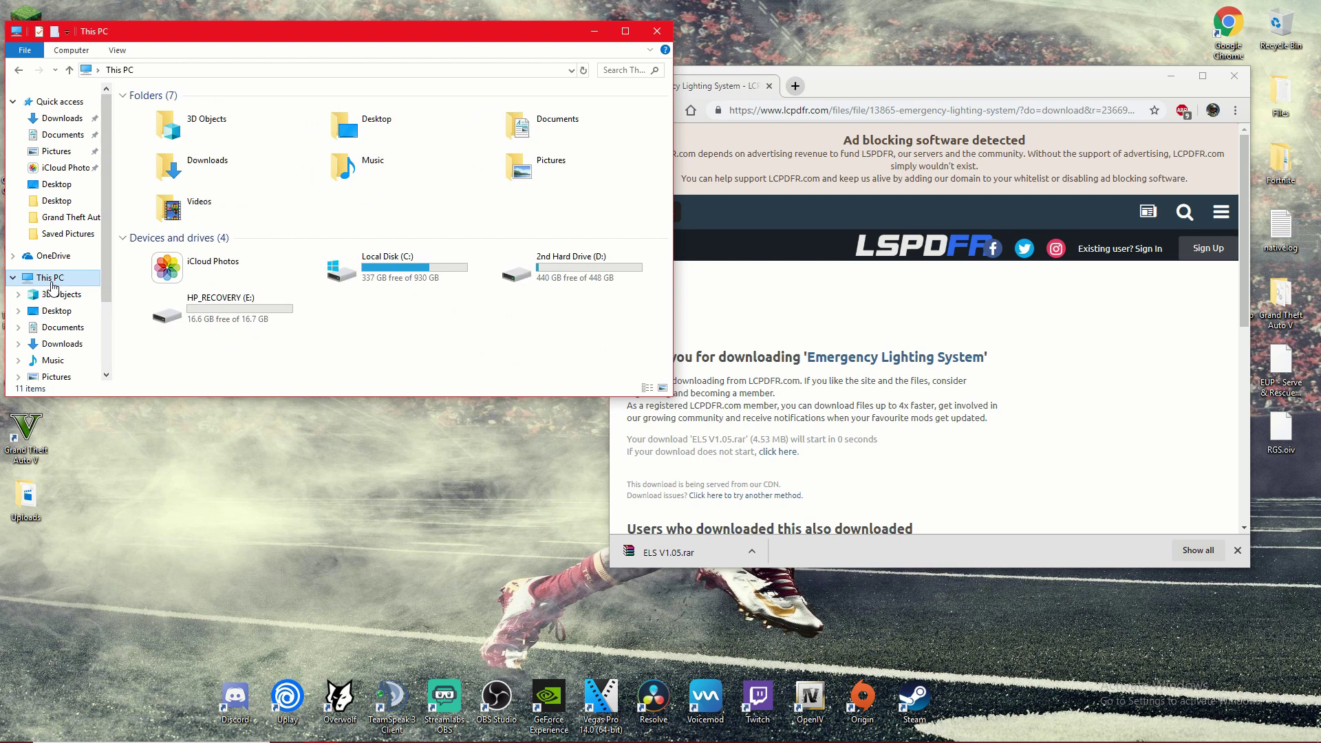
pyautogui.doubleClick(403, 249)
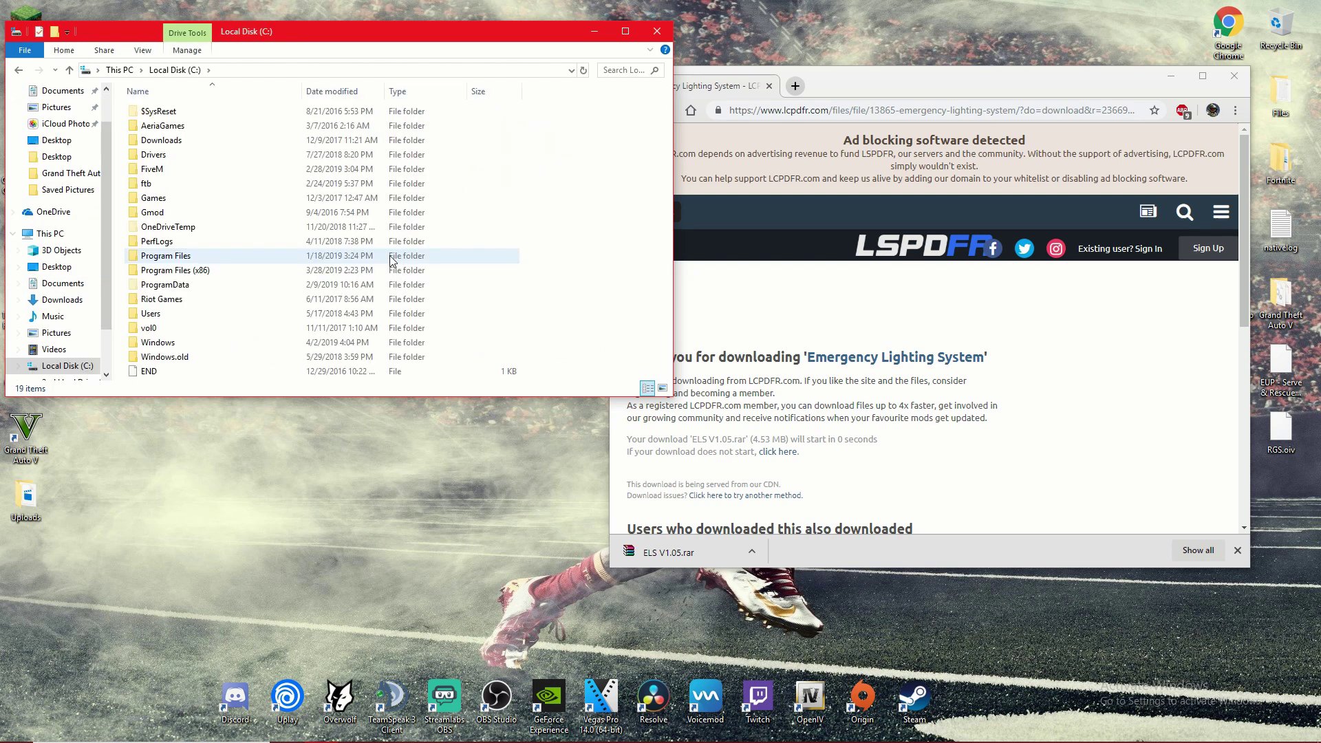
pyautogui.doubleClick(174, 273)
pyautogui.scroll(-7, 174, 278)
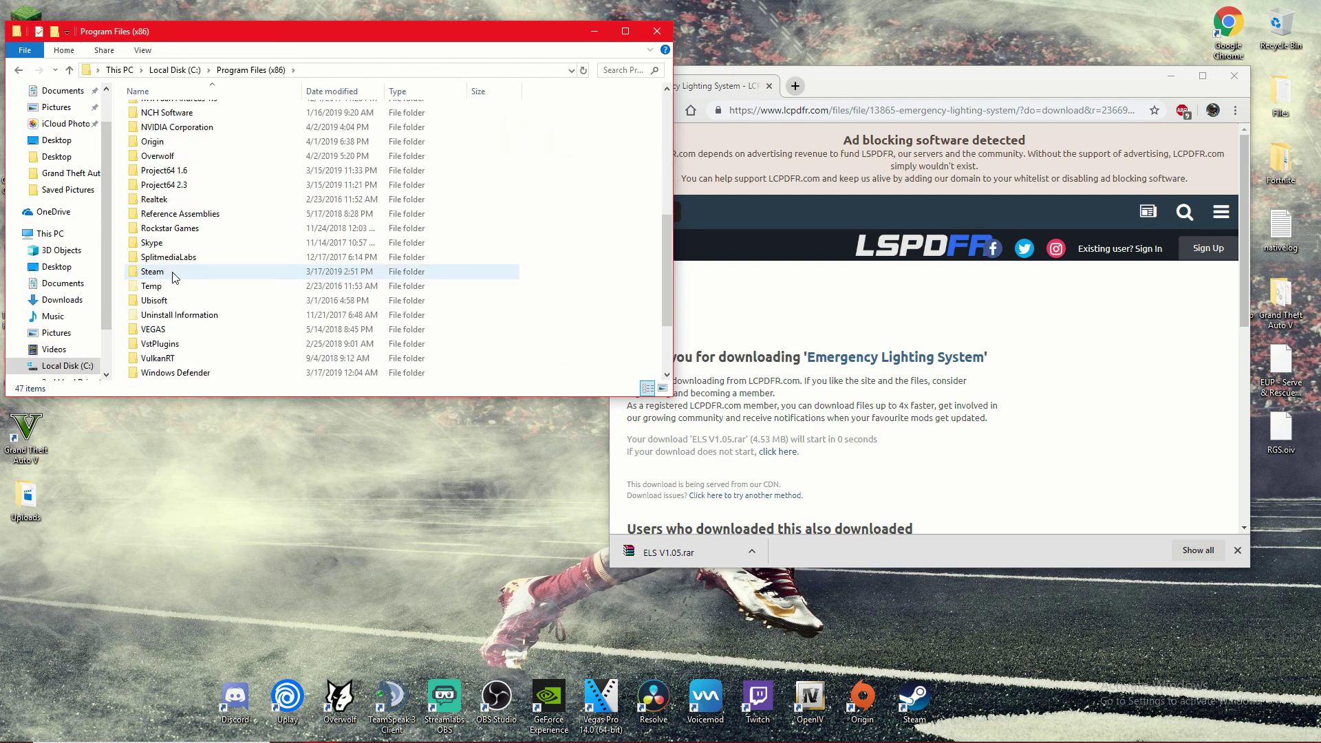
pyautogui.click(172, 275)
pyautogui.doubleClick(172, 275)
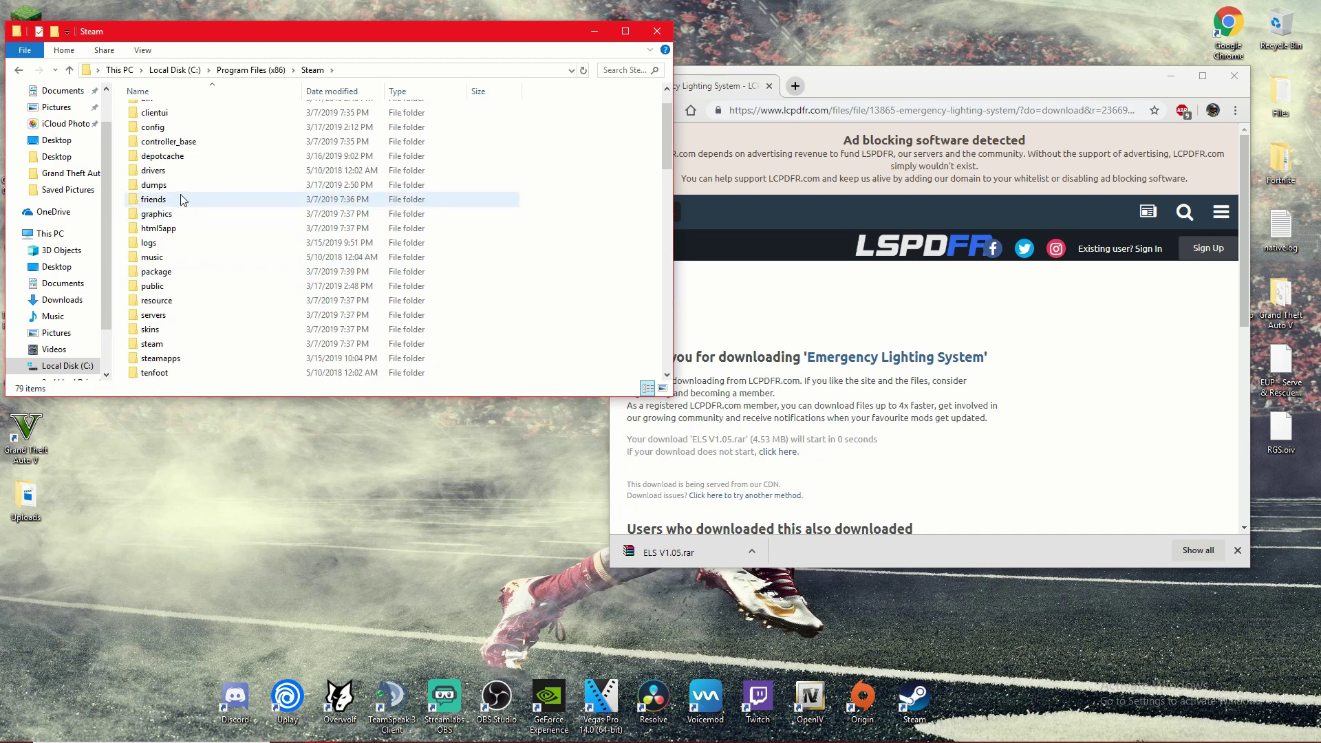
pyautogui.doubleClick(167, 358)
pyautogui.doubleClick(169, 371)
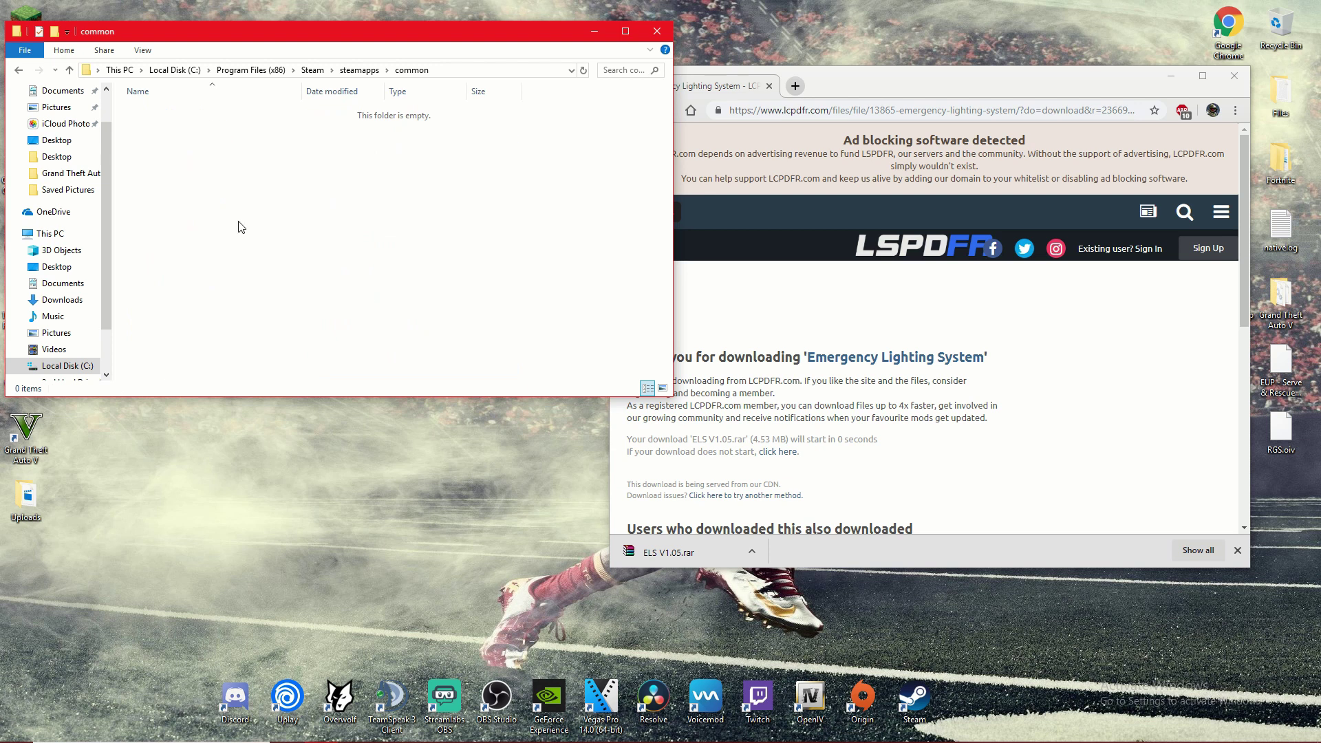
# Open the pinned Grand Theft Auto V game folder, then return to the browser.
pyautogui.scroll(1, 86, 174)
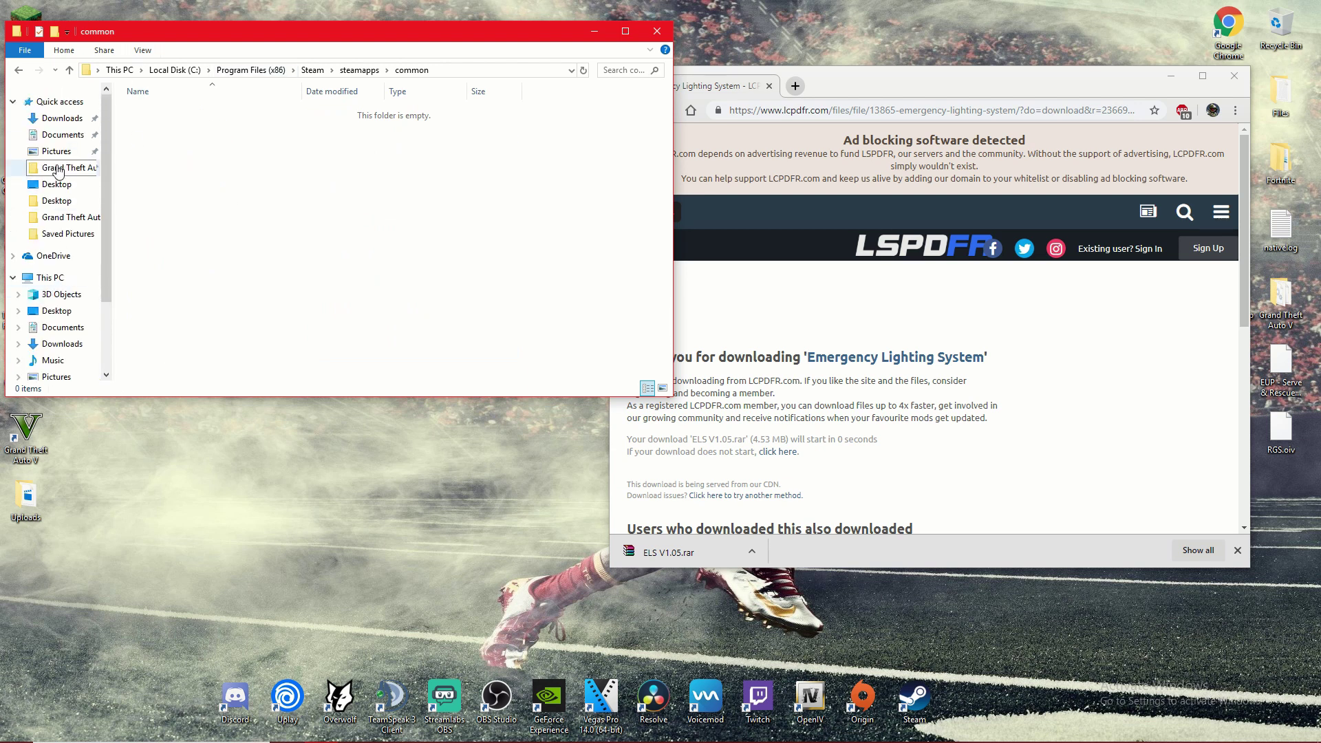
pyautogui.click(56, 203)
pyautogui.click(65, 217)
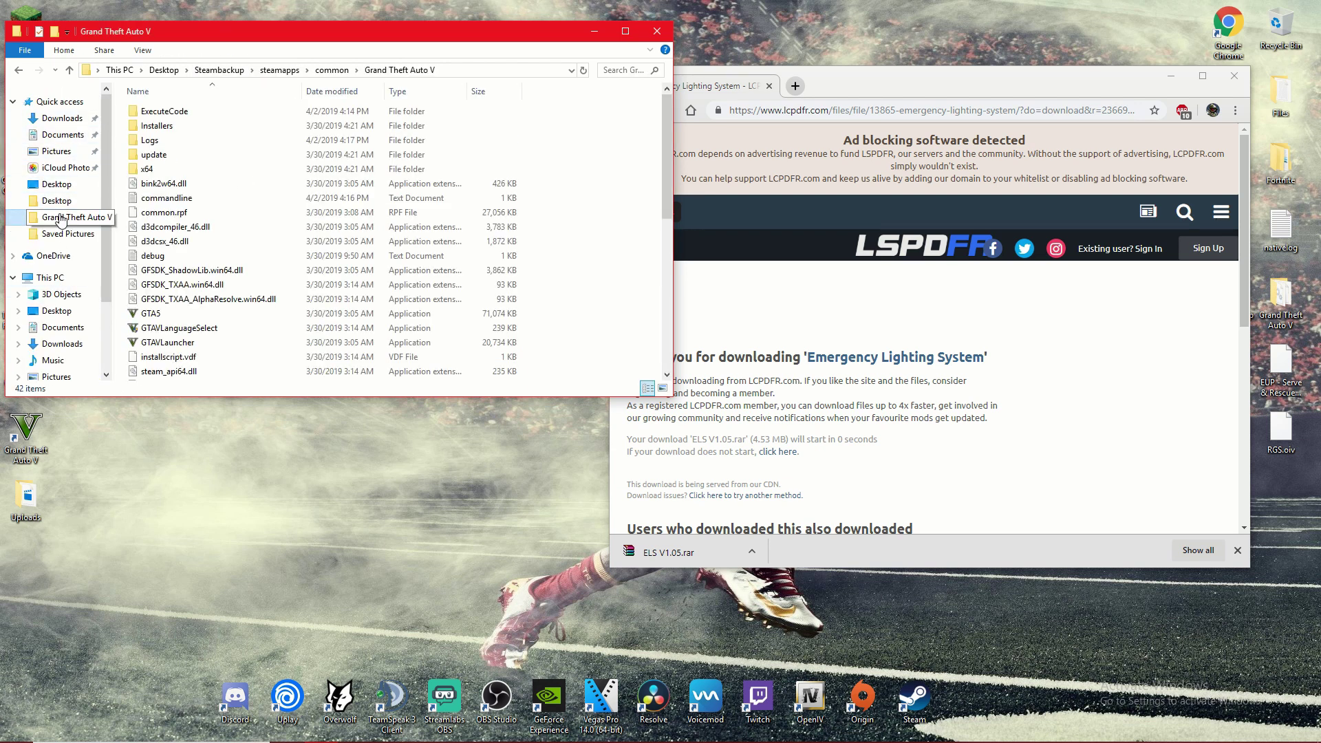
pyautogui.scroll(-1, 380, 212)
pyautogui.scroll(1, 380, 213)
pyautogui.scroll(2, 380, 213)
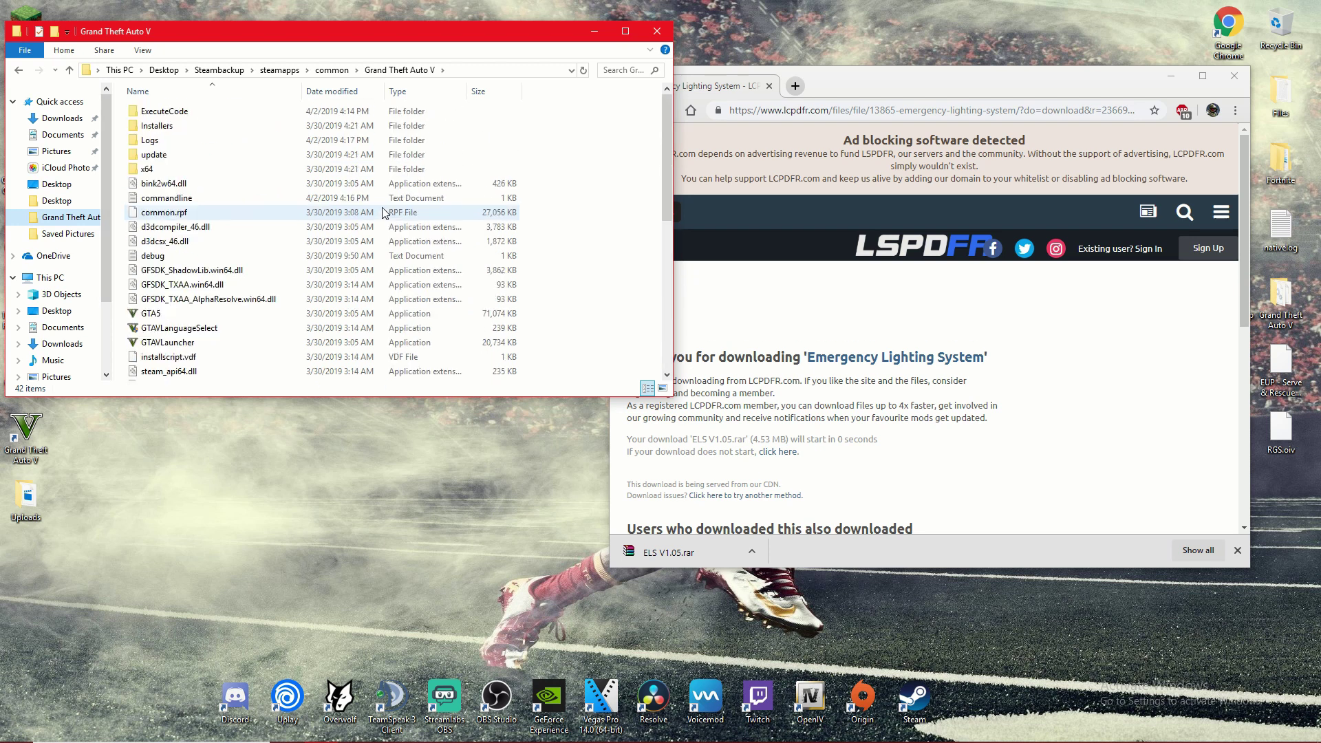
pyautogui.click(1073, 90)
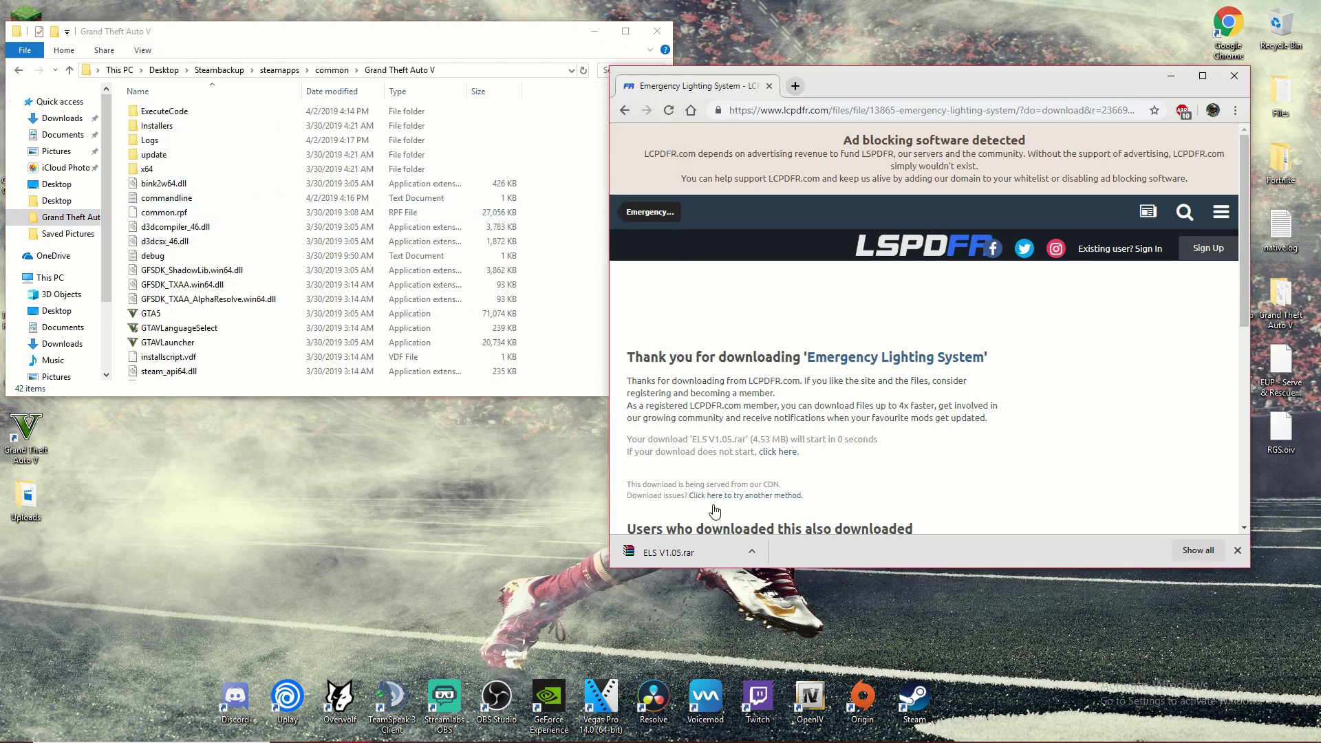
# Copy the ELS folder, AdvancedHookV.dll, ELS.asi and ELS.ini from ELS V1.05.rar into Grand Theft Auto V.
pyautogui.click(670, 552)
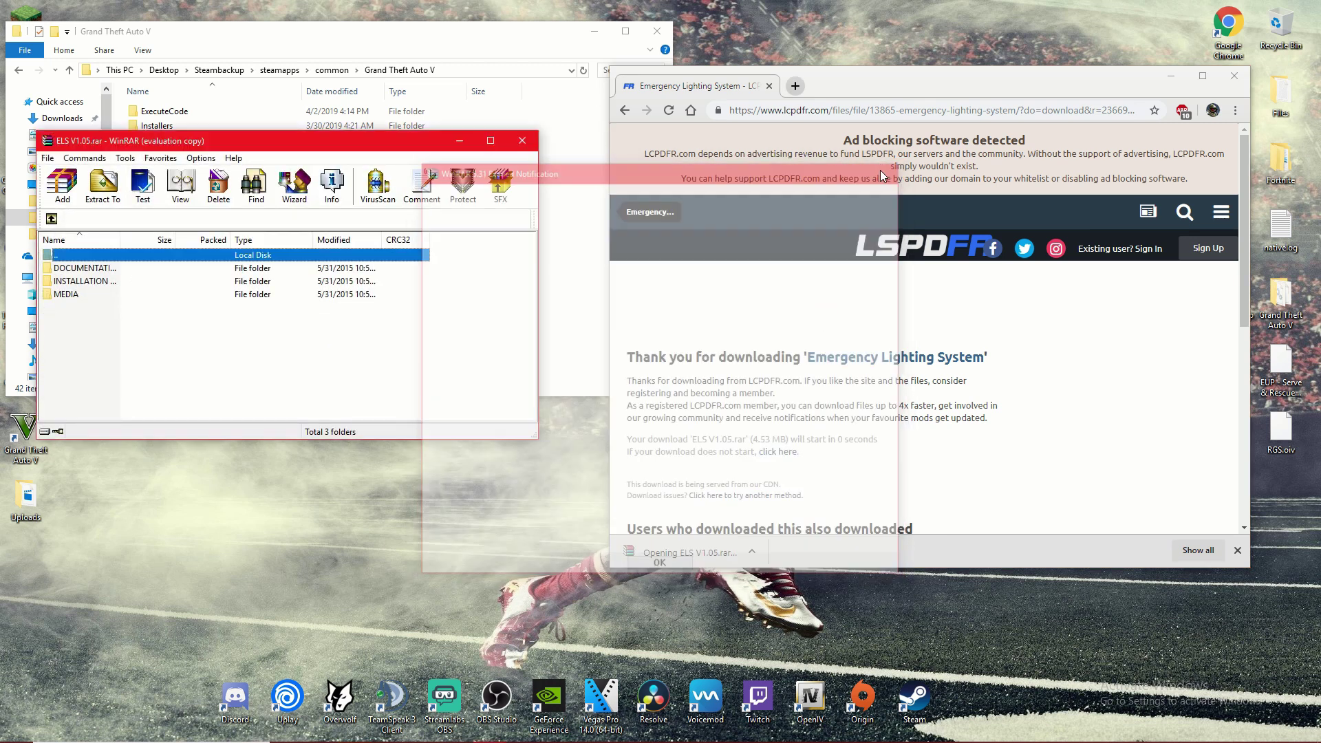
pyautogui.click(74, 284)
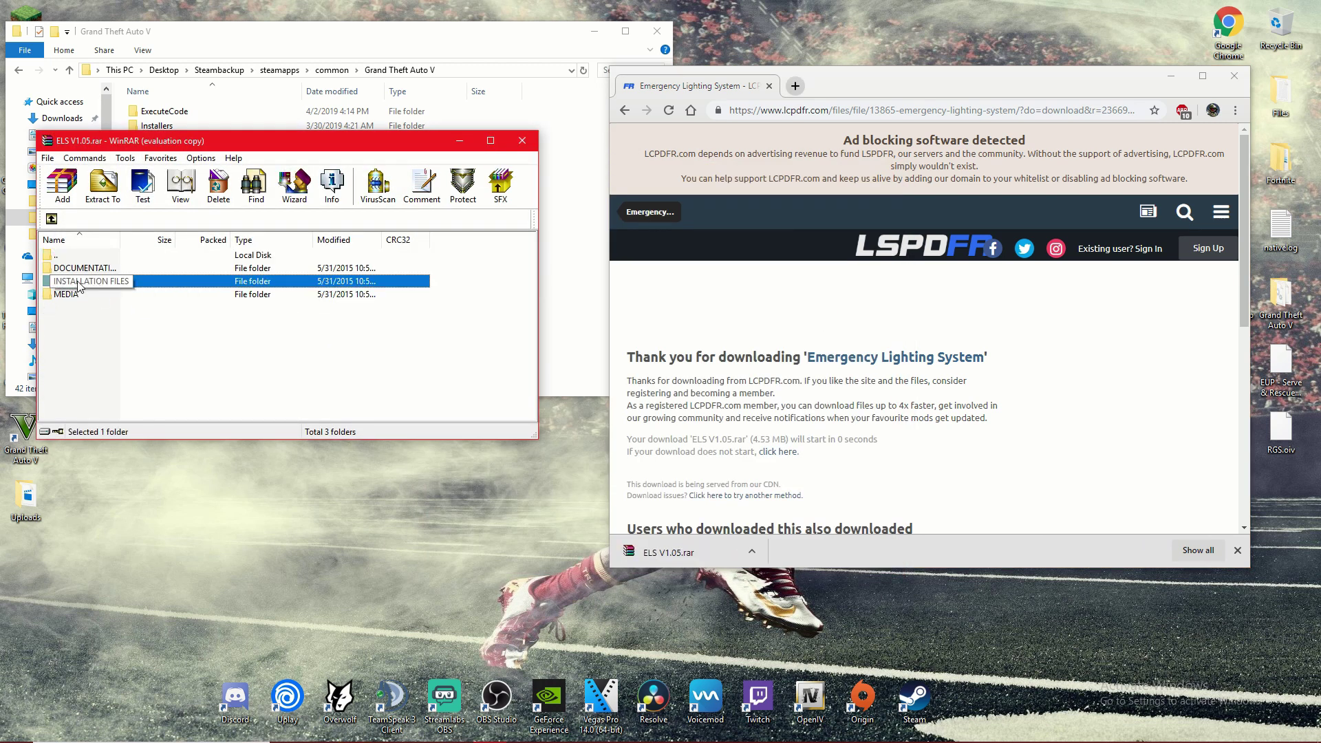
pyautogui.doubleClick(77, 282)
pyautogui.doubleClick(83, 268)
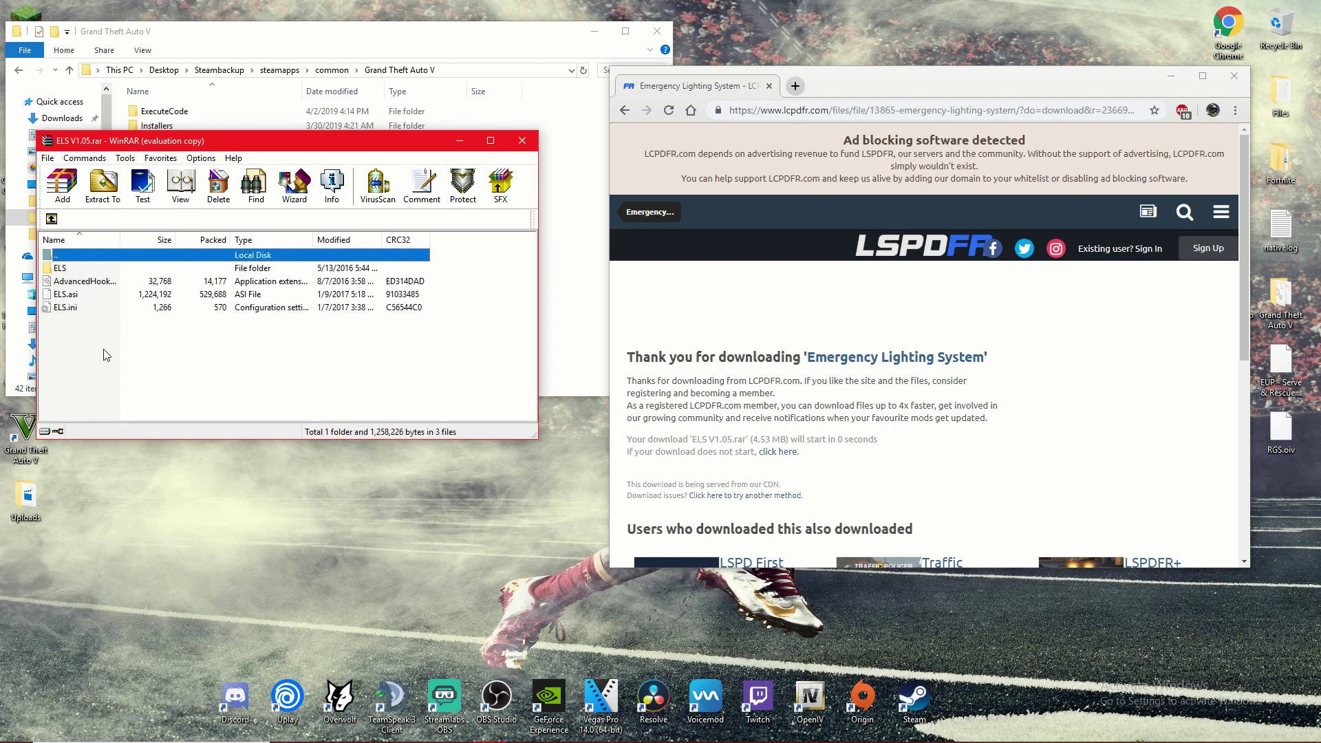
pyautogui.moveTo(79, 356); pyautogui.dragTo(65, 270)
pyautogui.moveTo(170, 146); pyautogui.dragTo(960, 71)
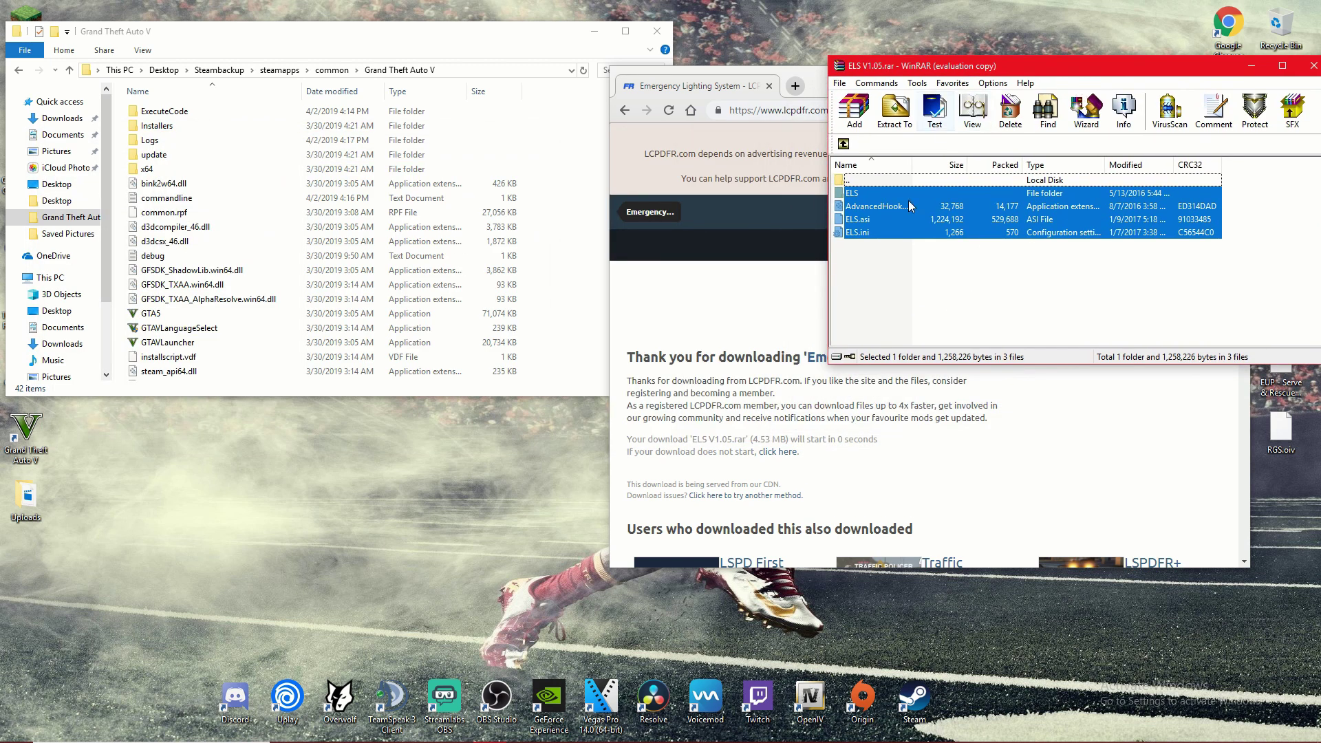
pyautogui.moveTo(915, 209); pyautogui.dragTo(559, 260)
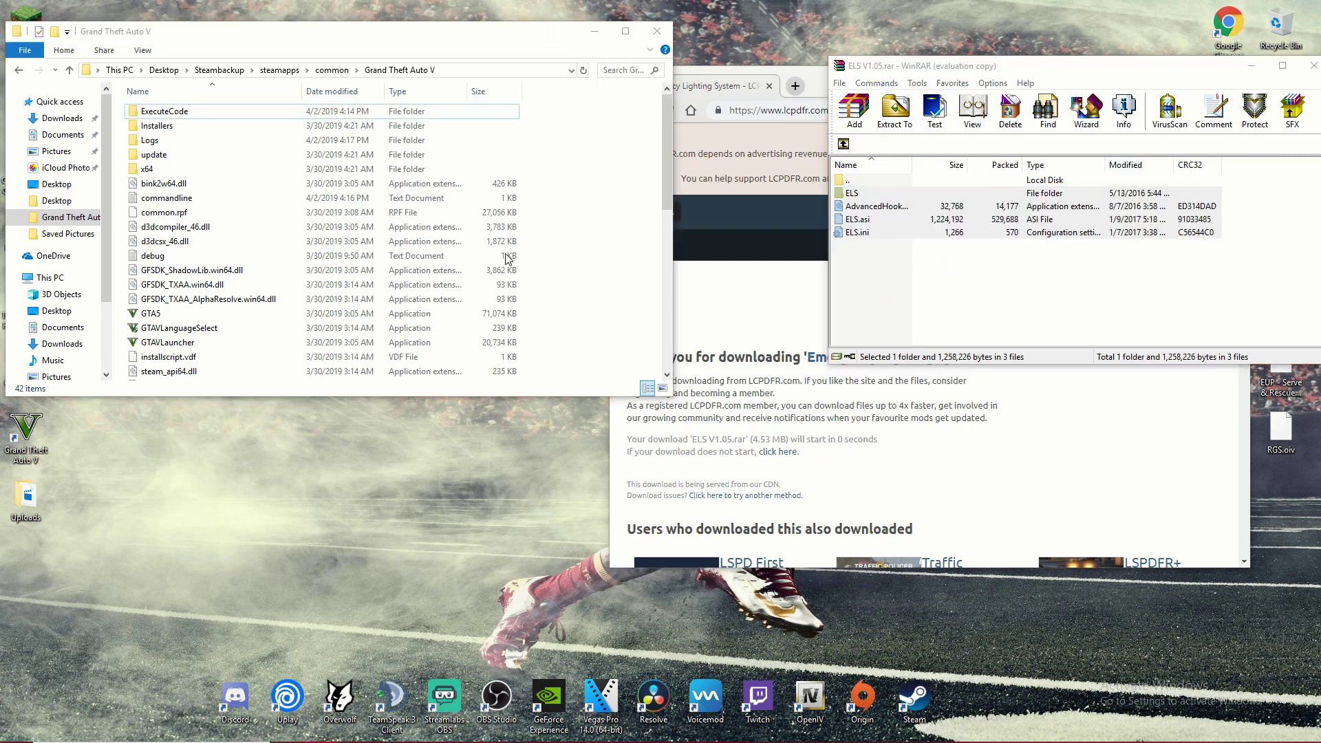
# Open ELS › pack_default in the game folder to inspect UNUSED, @ INFO and POLICE.
pyautogui.click(629, 146)
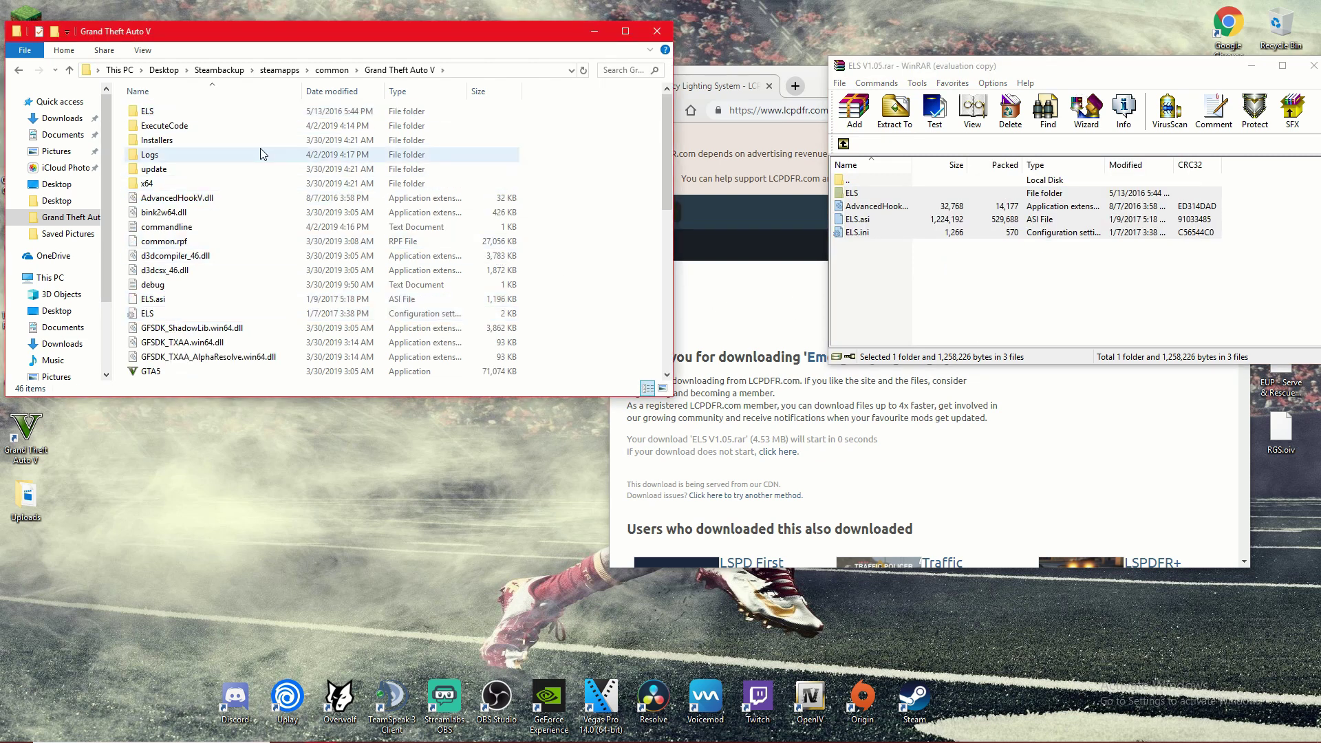
pyautogui.doubleClick(187, 114)
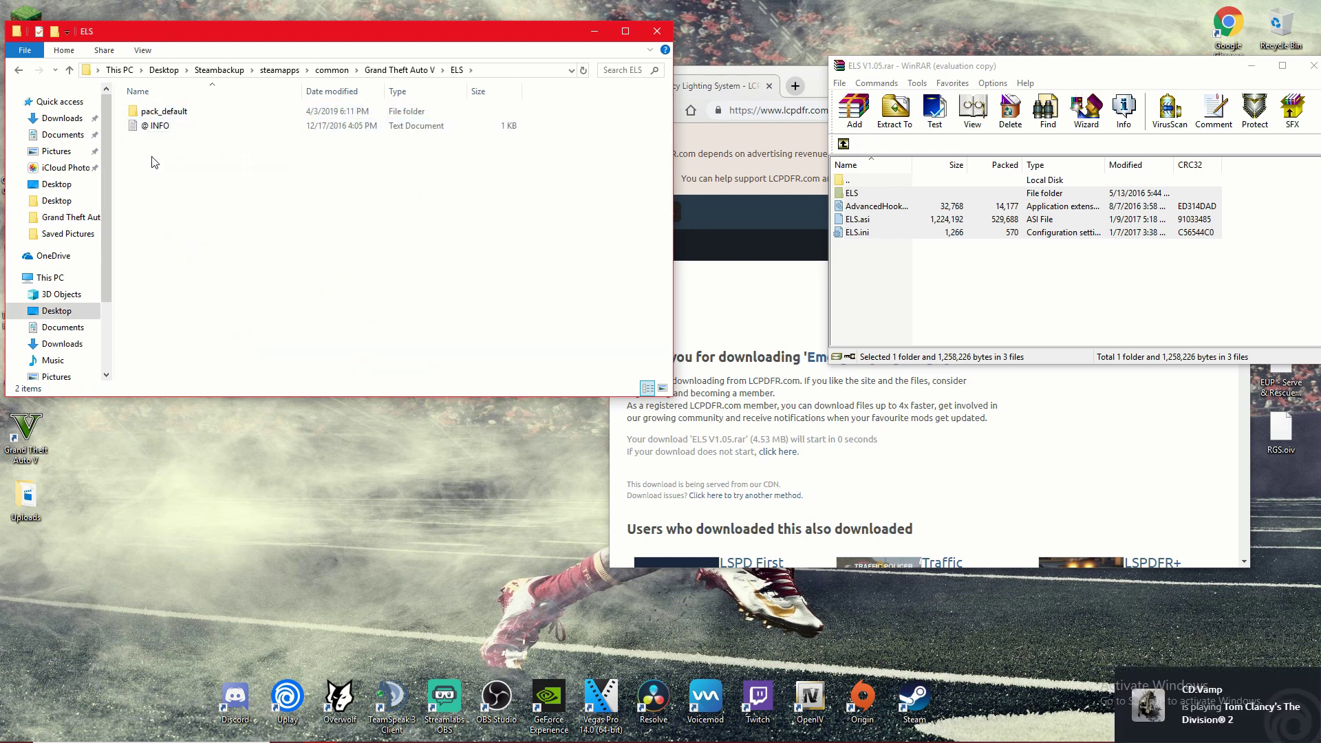
pyautogui.doubleClick(162, 113)
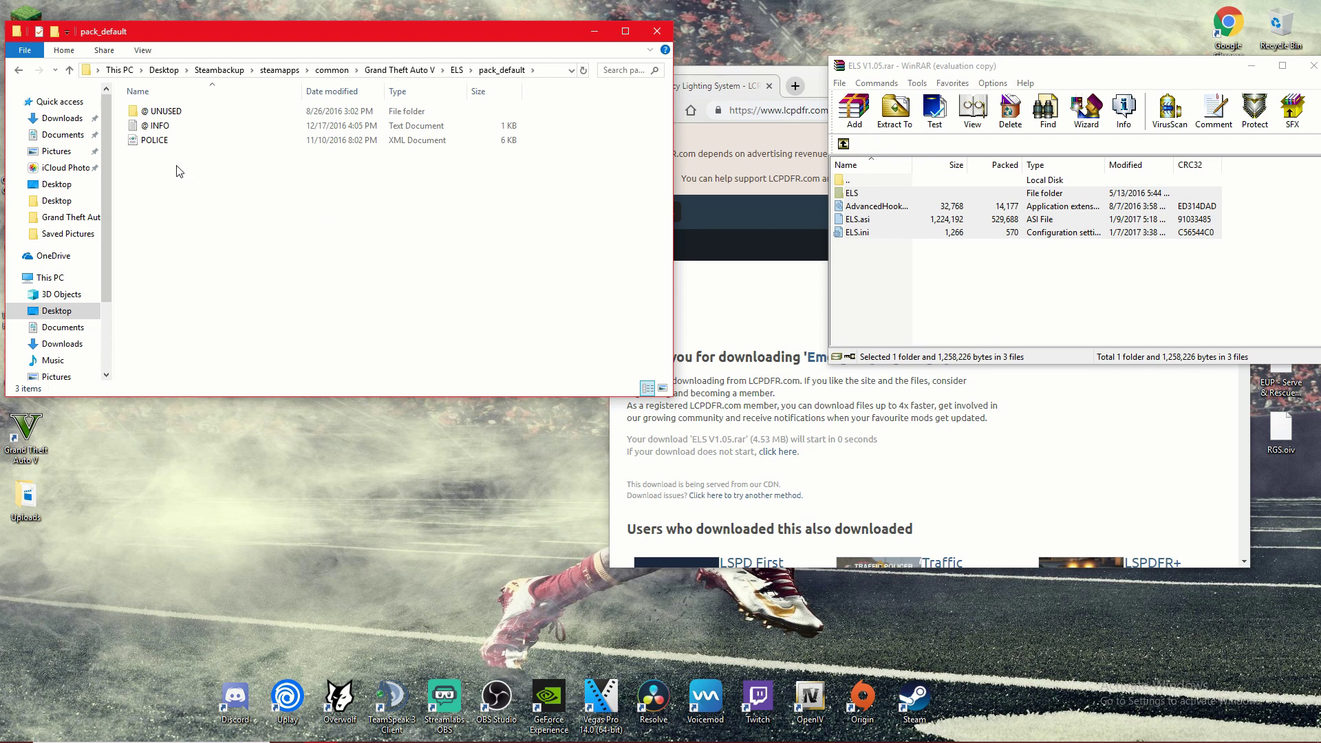
pyautogui.click(20, 69)
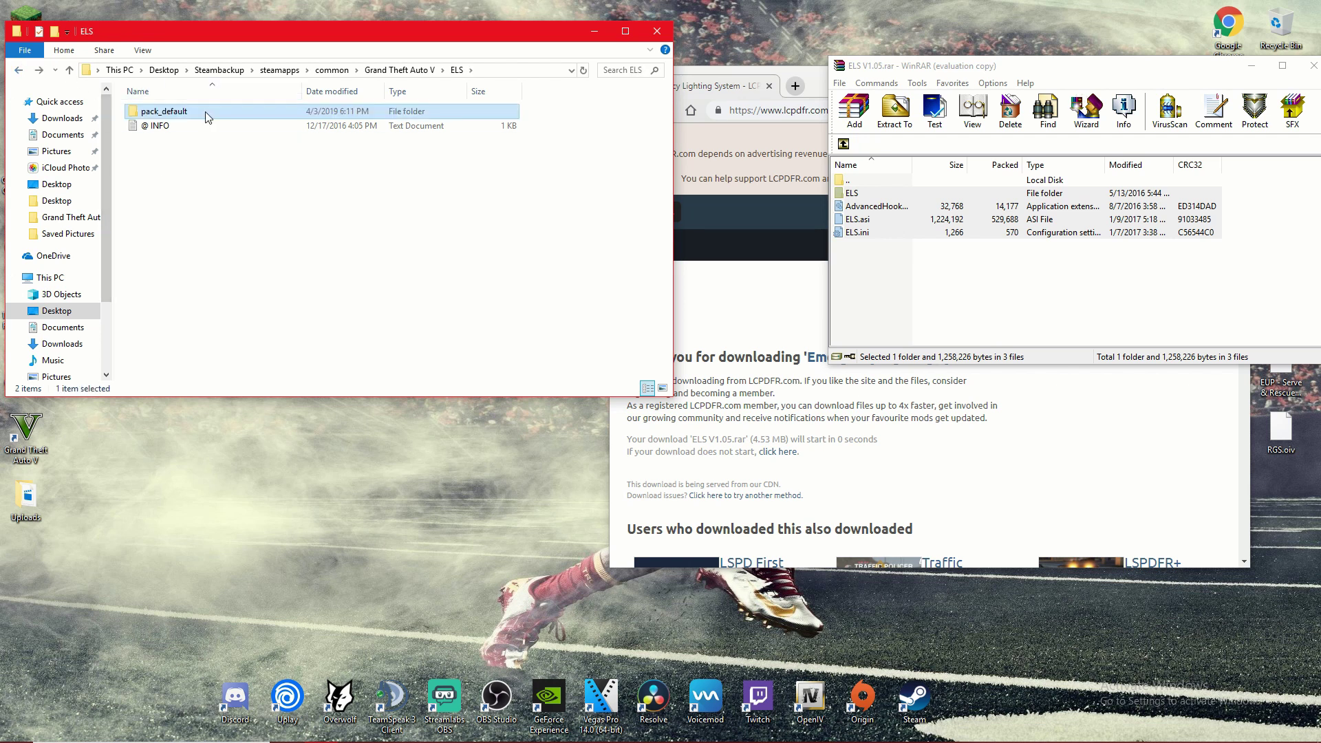
pyautogui.doubleClick(205, 111)
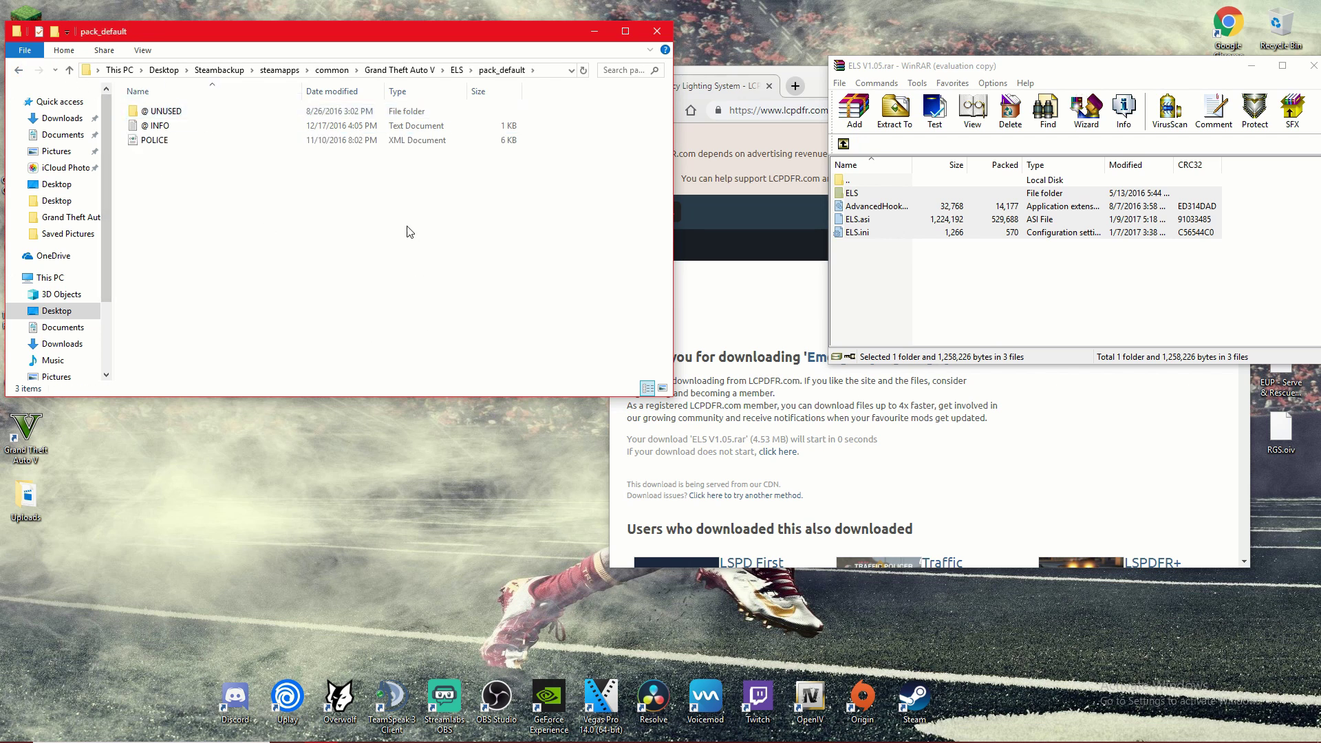
# Minimize Explorer, close the ELS archive, and download HCSO CVPI 1.0.0.rar from LCPDFR.
pyautogui.click(592, 35)
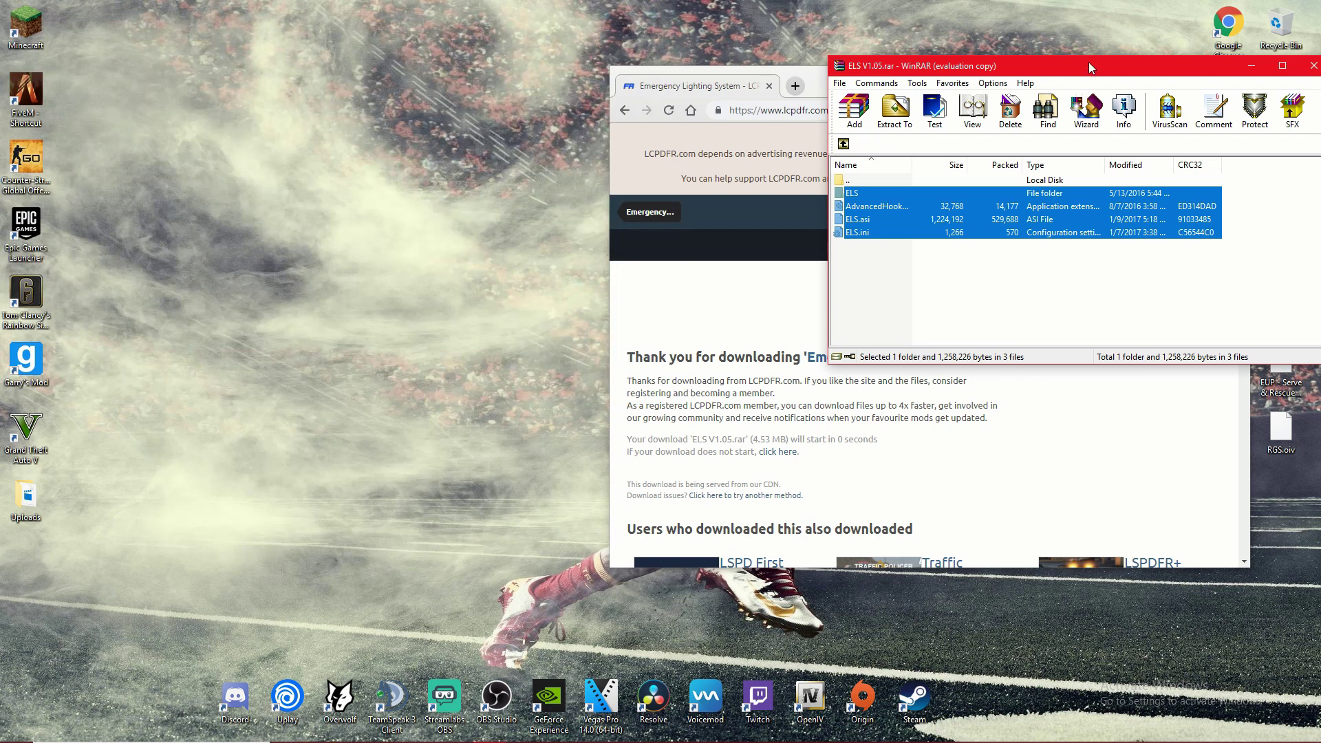
pyautogui.moveTo(1086, 62); pyautogui.dragTo(596, 19)
pyautogui.click(830, 19)
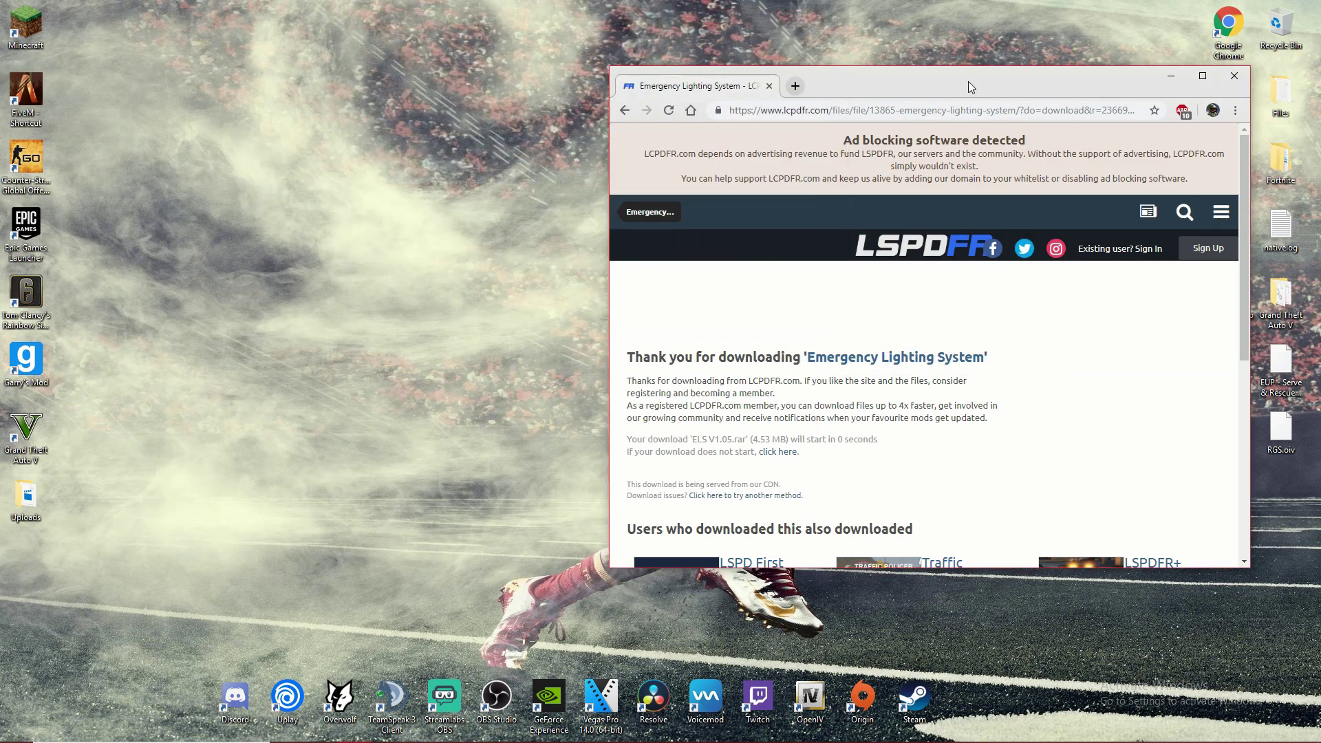
pyautogui.click(1203, 75)
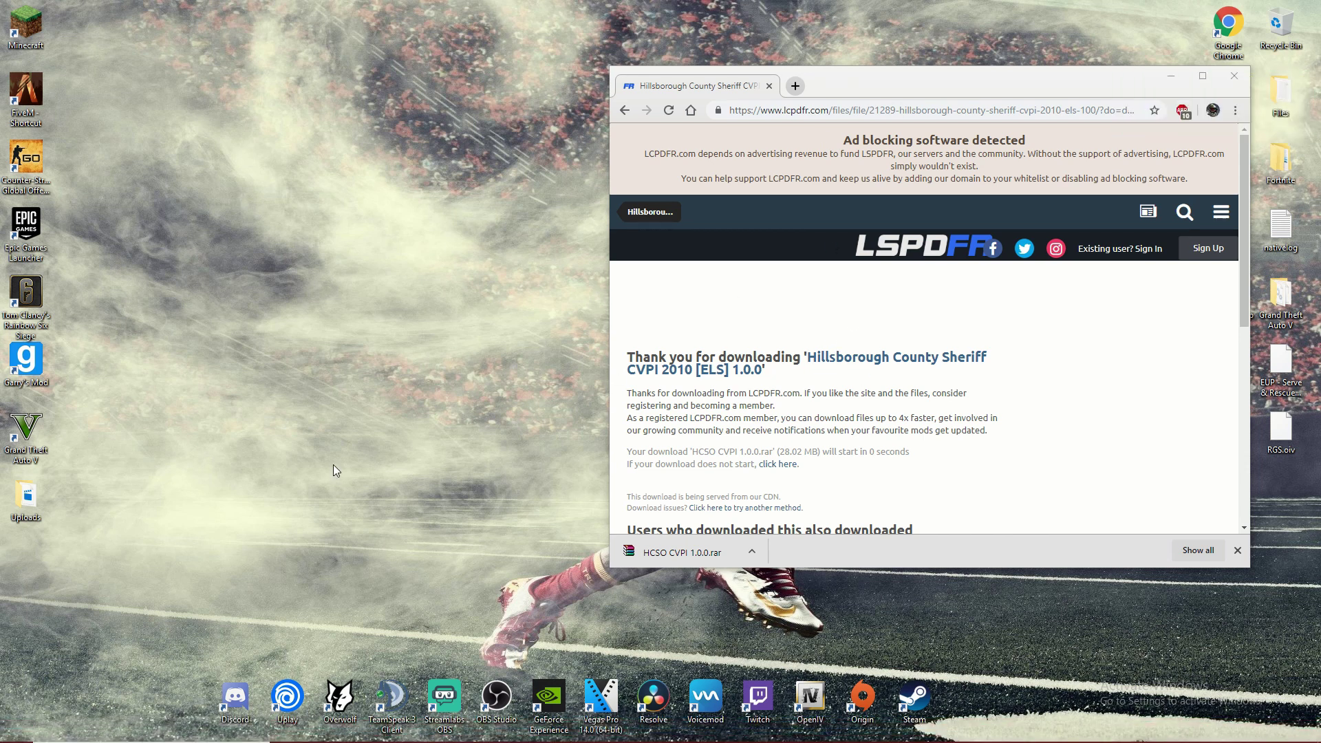
# Launch OpenIV for Grand Theft Auto V Windows and switch on edit mode.
pyautogui.doubleClick(811, 698)
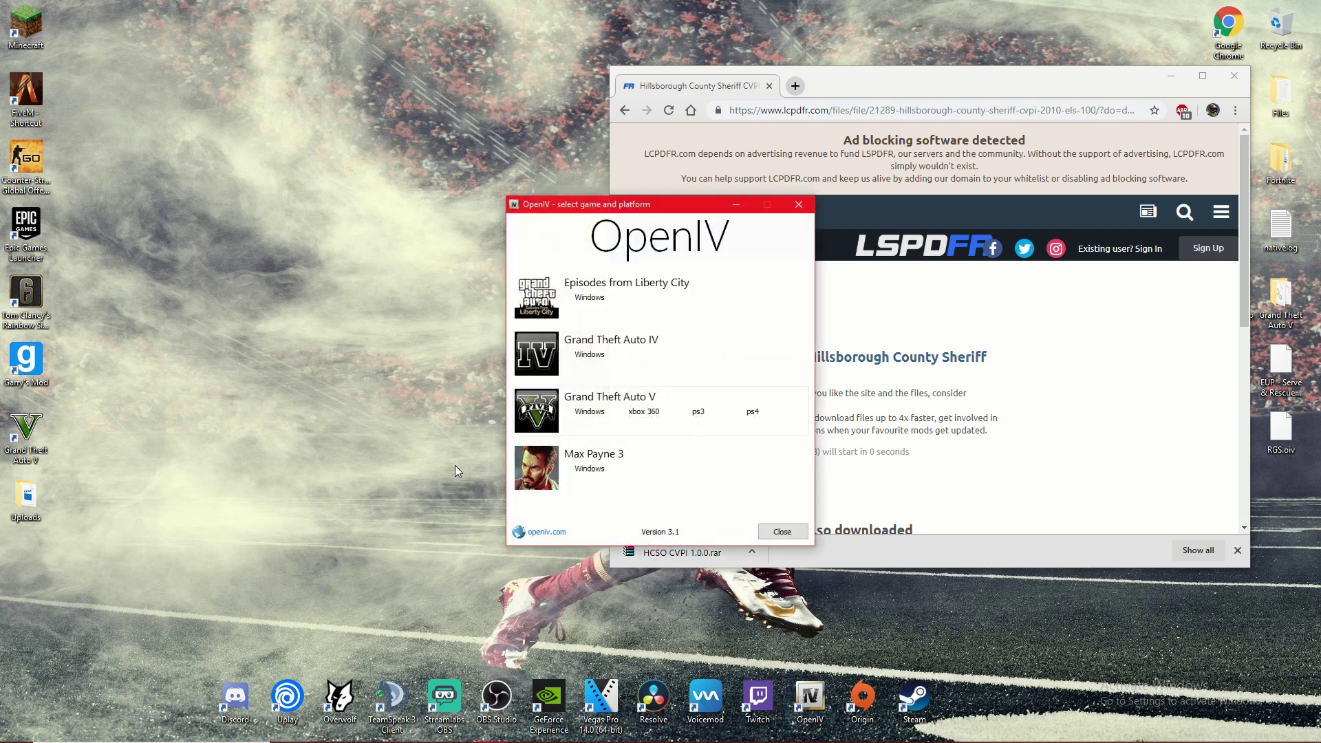
pyautogui.click(596, 413)
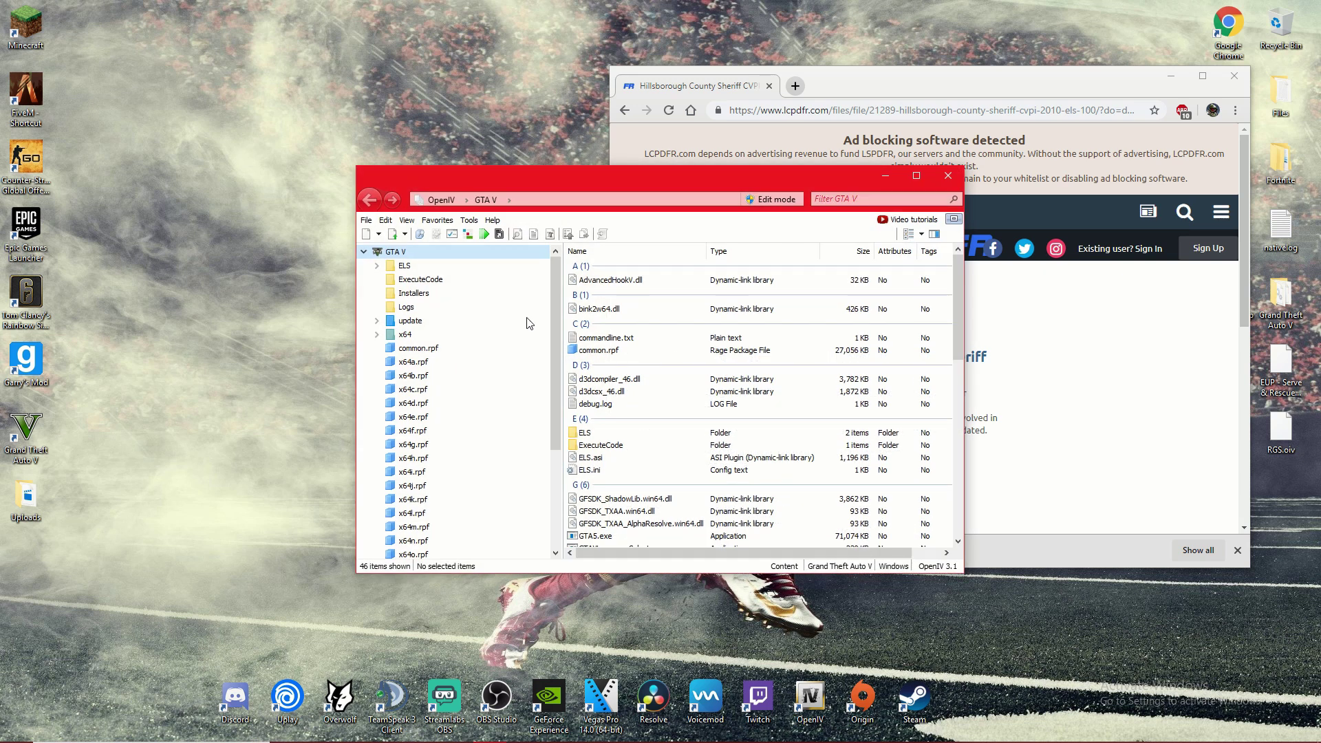
pyautogui.click(776, 201)
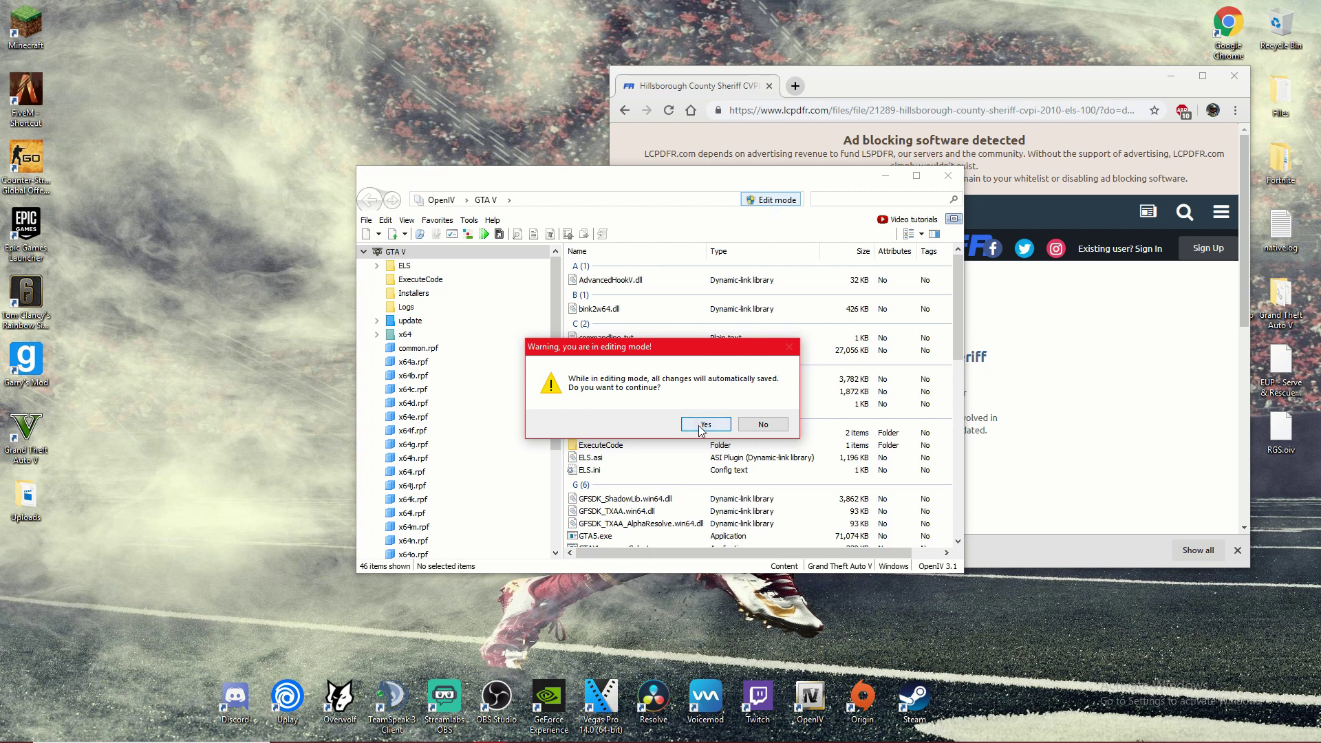
pyautogui.click(706, 425)
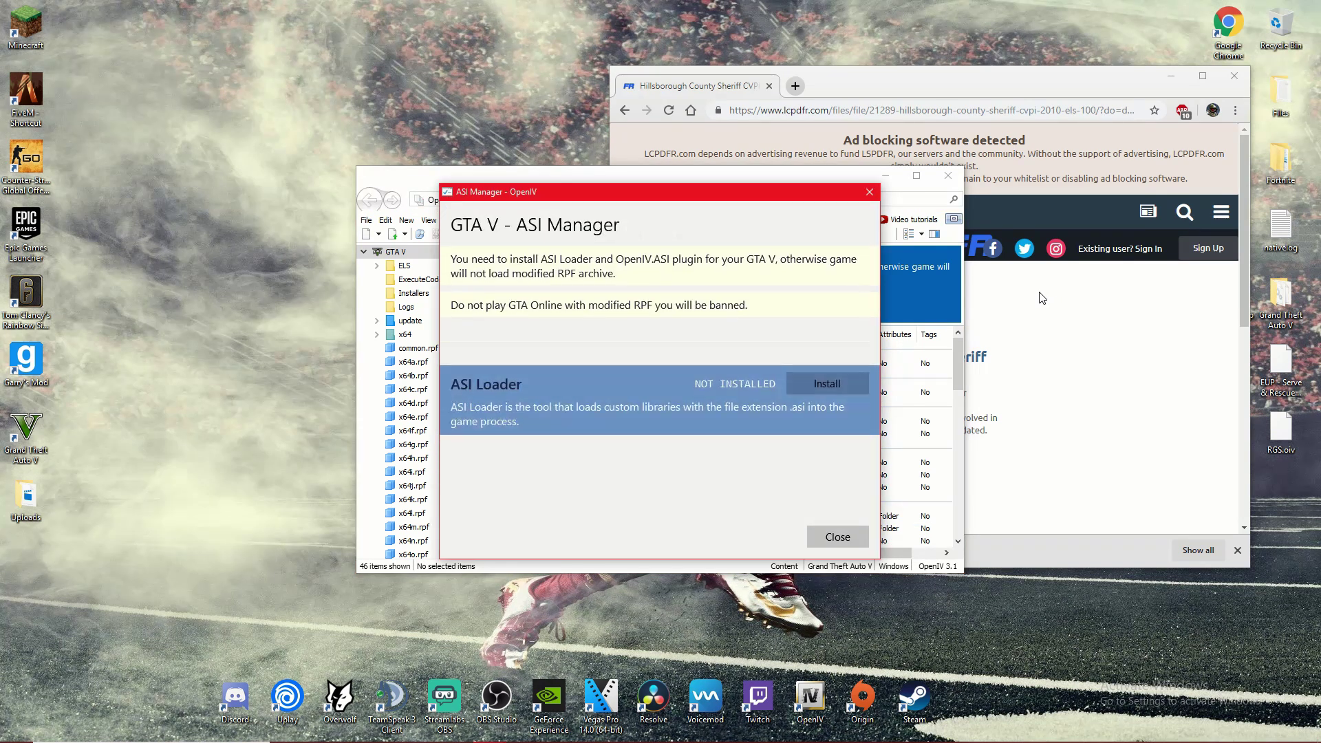
# Install ASI Loader, OpenIV.ASI (without a mods folder) and openCamera in ASI Manager.
pyautogui.click(853, 332)
pyautogui.click(827, 403)
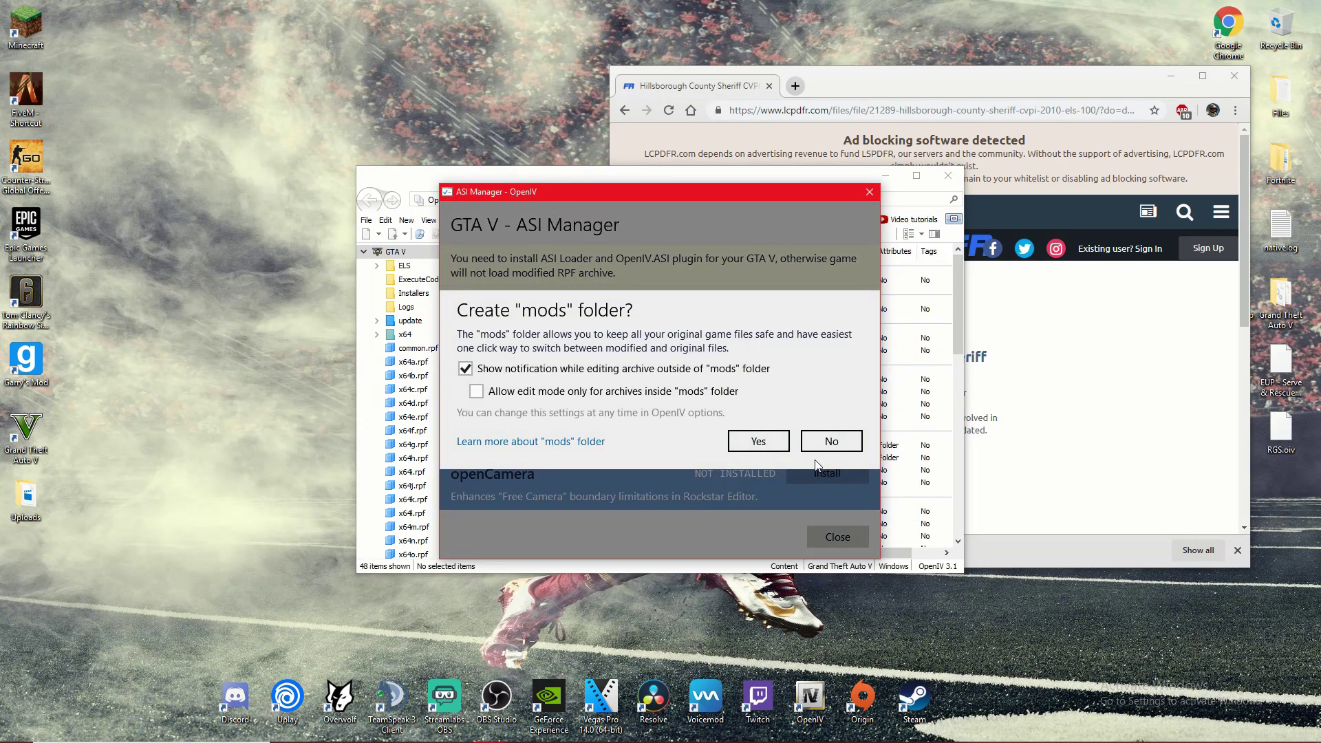
pyautogui.click(769, 447)
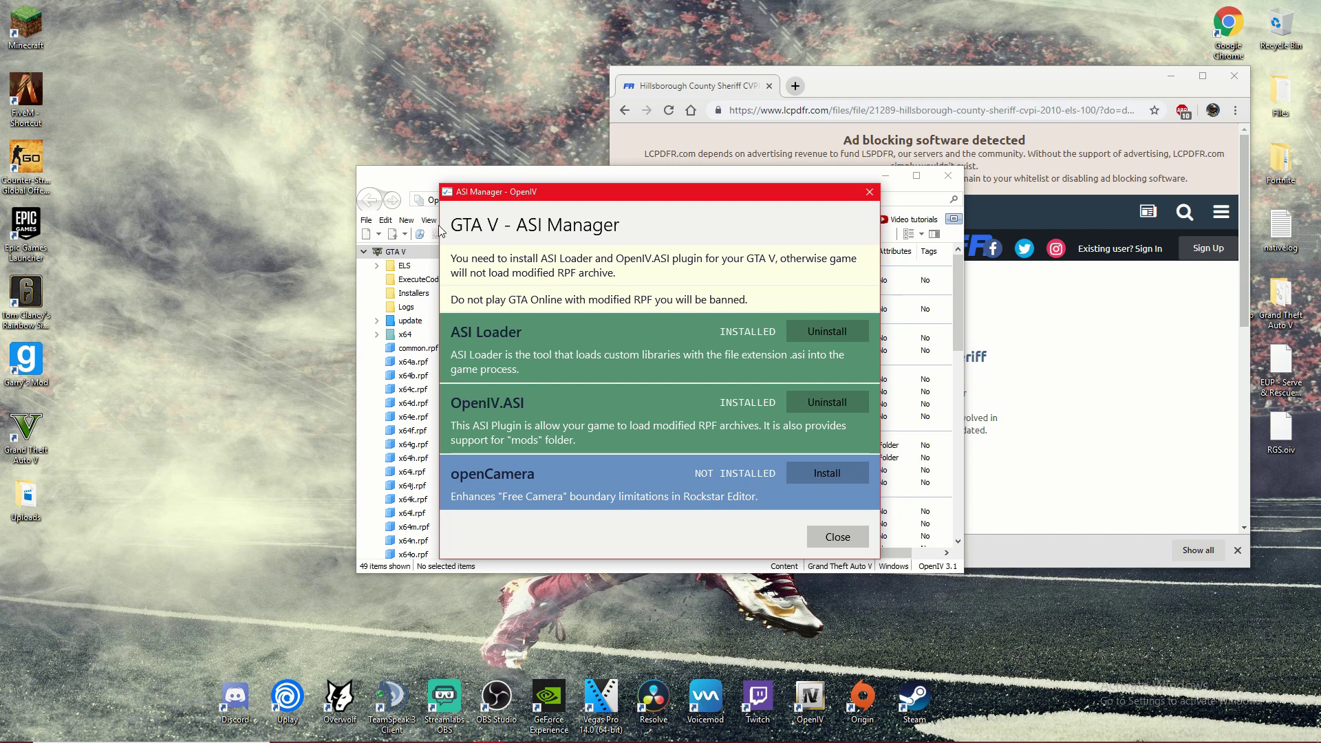
pyautogui.click(834, 471)
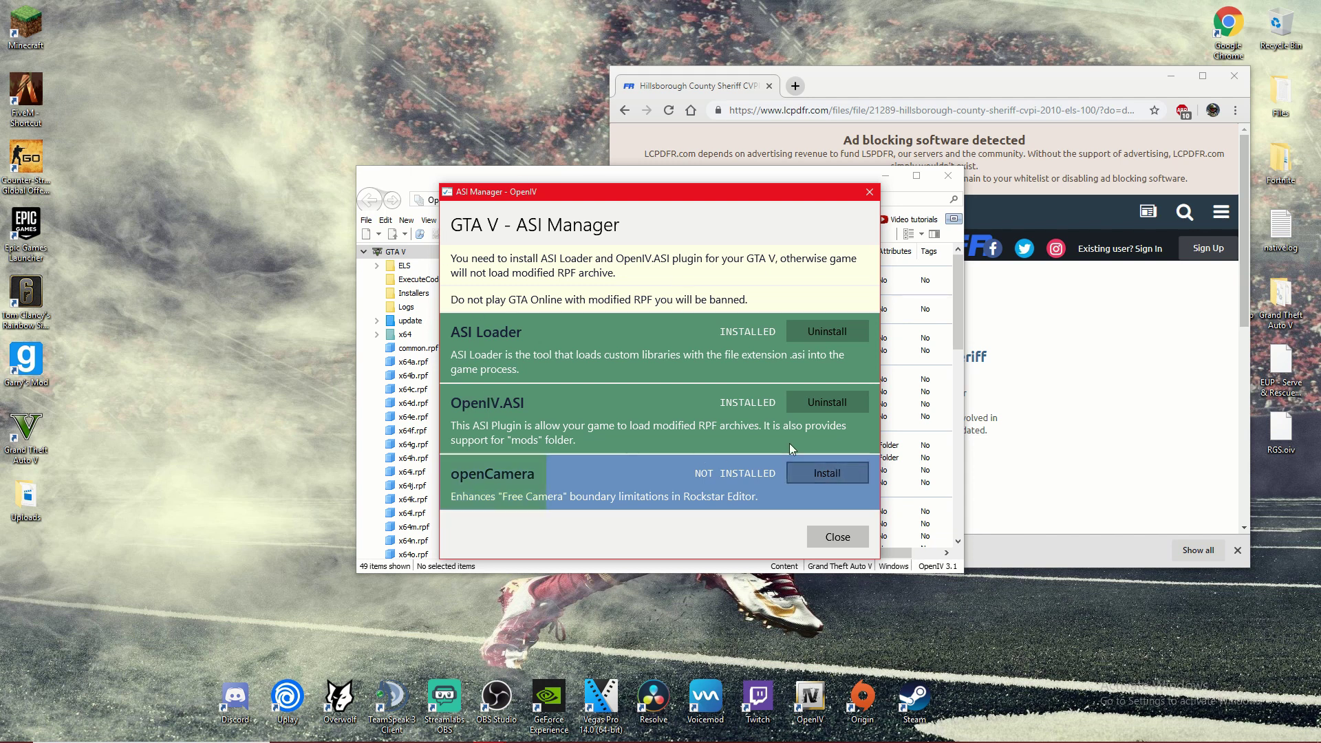
# Close ASI Manager and open HCSO CVPI 1.0.0.rar to its police.xml, police.yft, police.ytd and police_hi.yft folder.
pyautogui.click(833, 537)
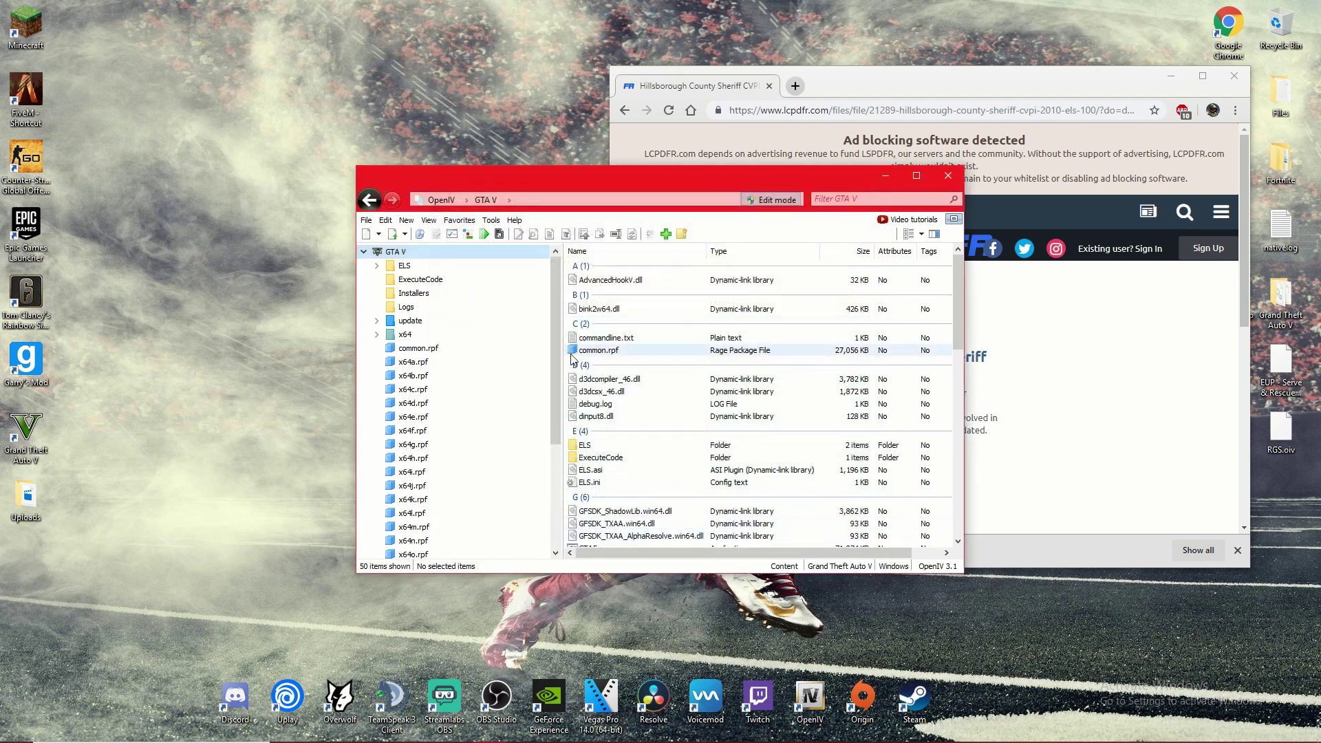
pyautogui.moveTo(901, 71); pyautogui.dragTo(901, 68)
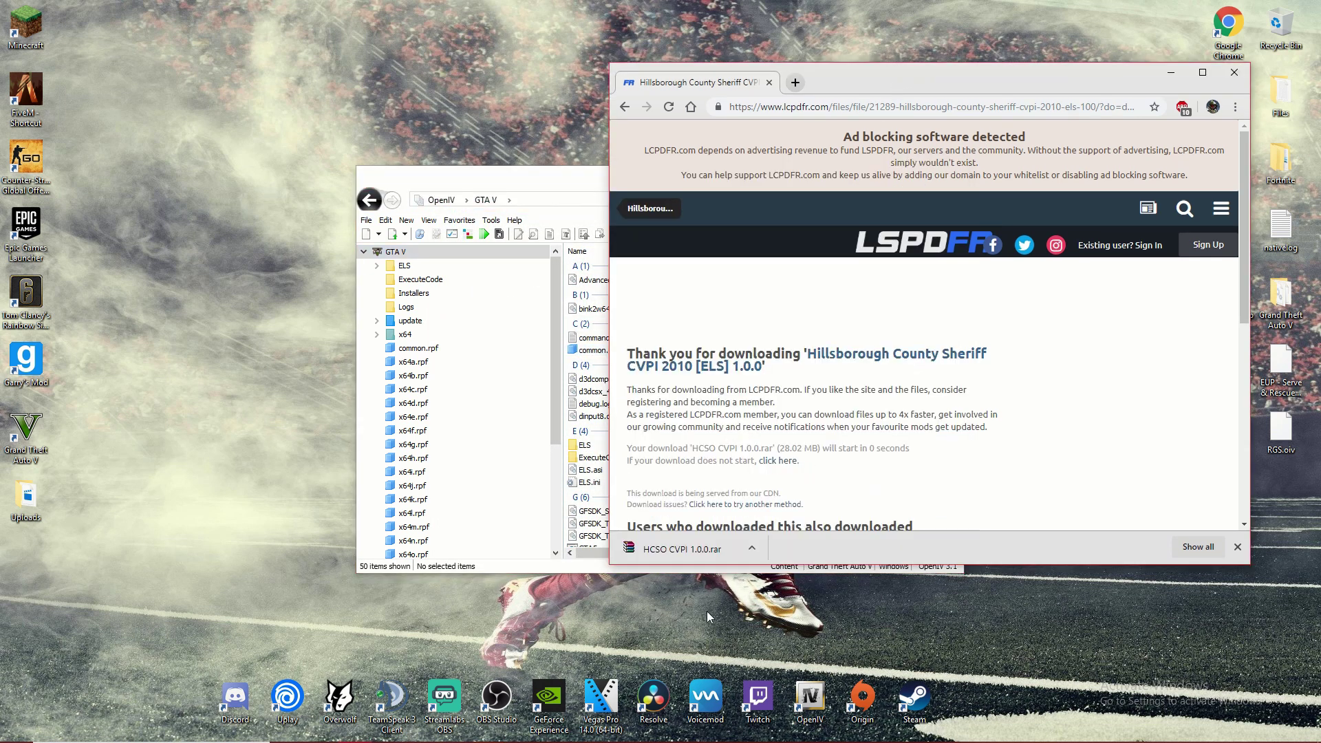
pyautogui.click(678, 540)
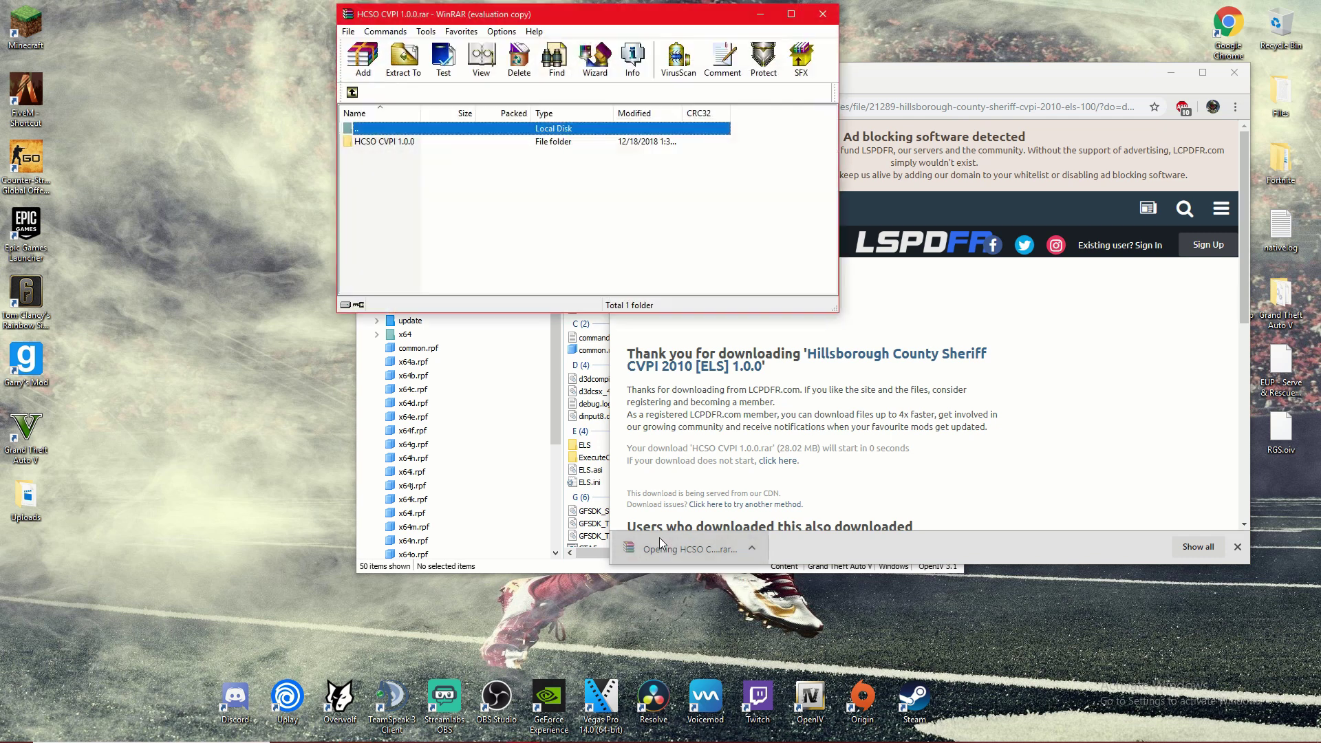
pyautogui.doubleClick(385, 141)
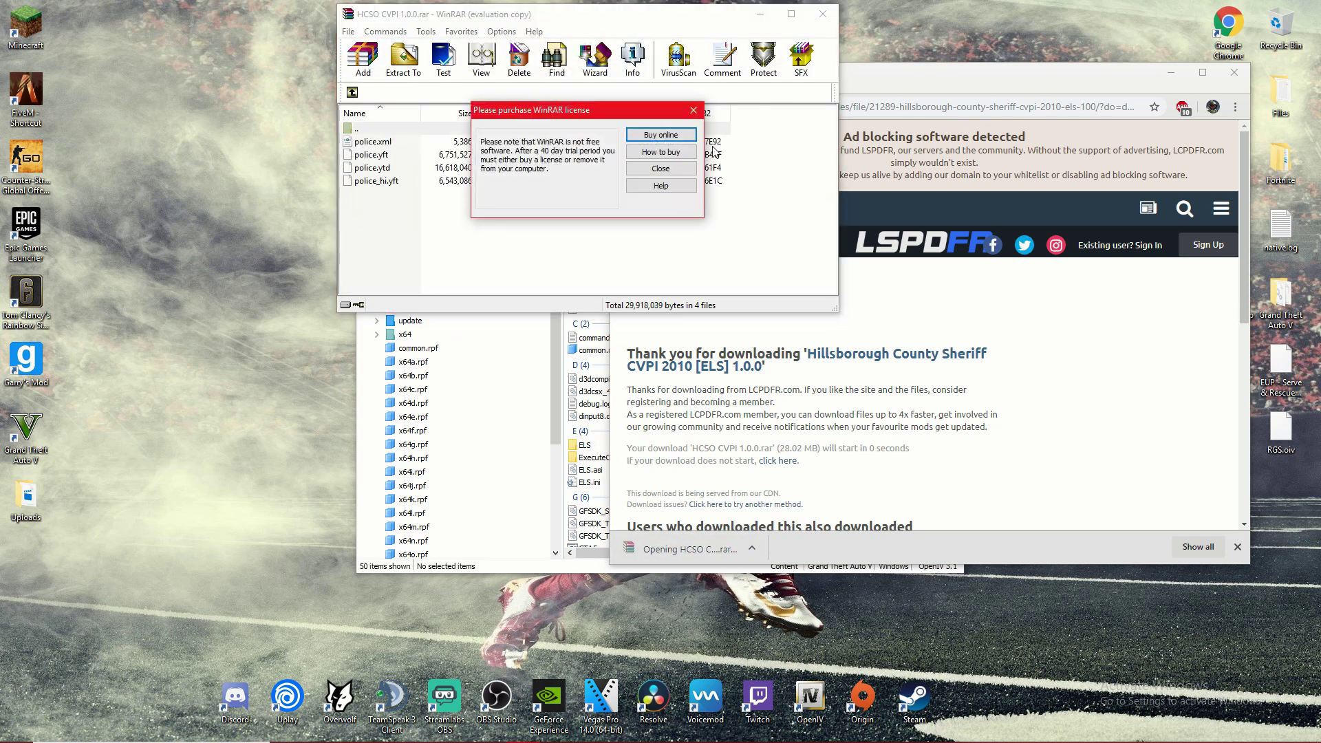
pyautogui.click(681, 165)
pyautogui.click(1077, 73)
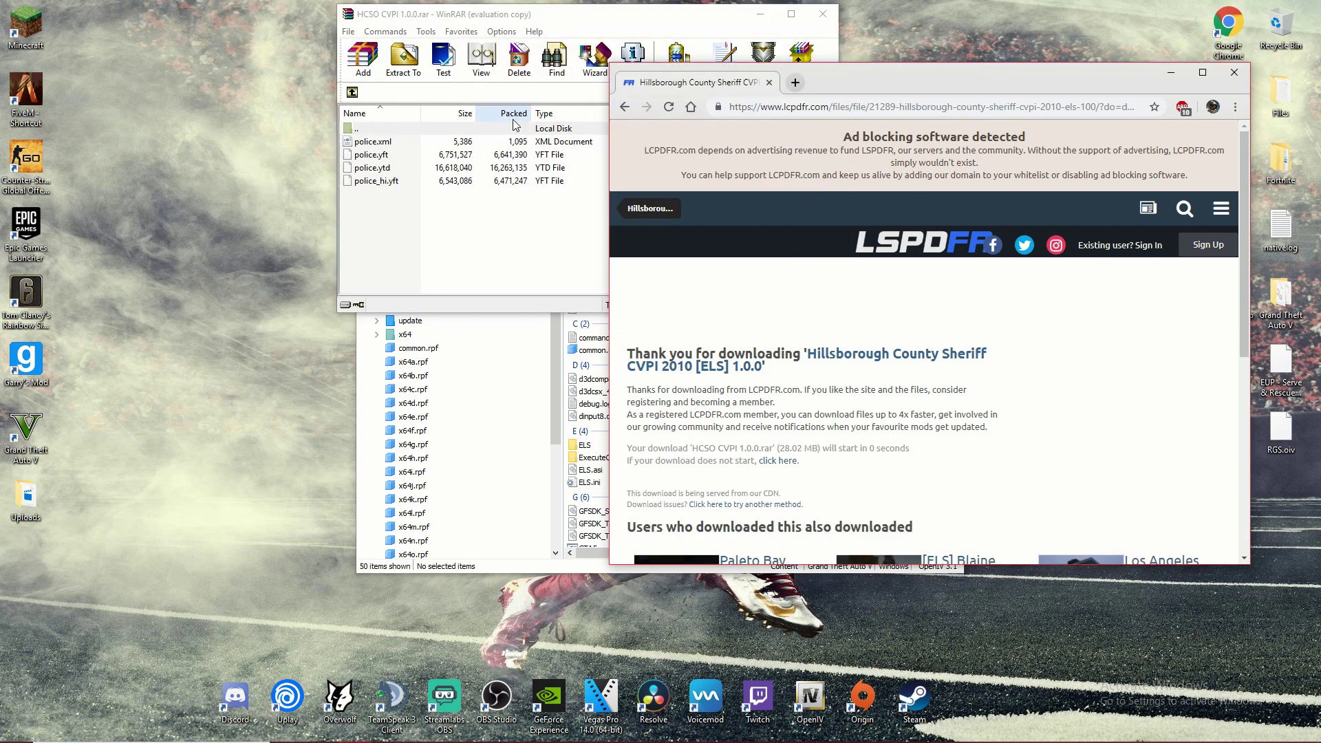
# Return to the Hillsborough County Sheriff CVPI main page and scroll through its description.
pyautogui.click(625, 106)
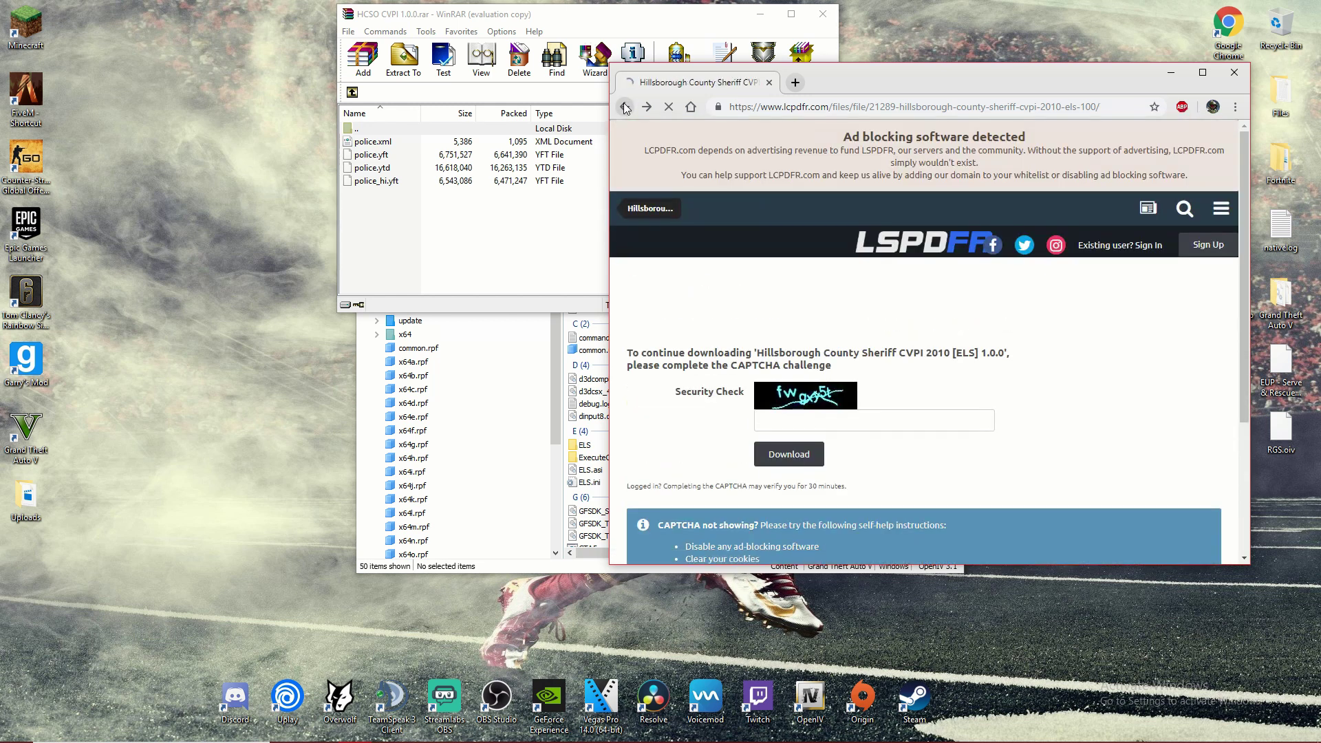
pyautogui.click(625, 106)
pyautogui.scroll(-10, 846, 245)
pyautogui.scroll(-1, 847, 242)
pyautogui.scroll(-4, 843, 231)
pyautogui.scroll(-10, 843, 232)
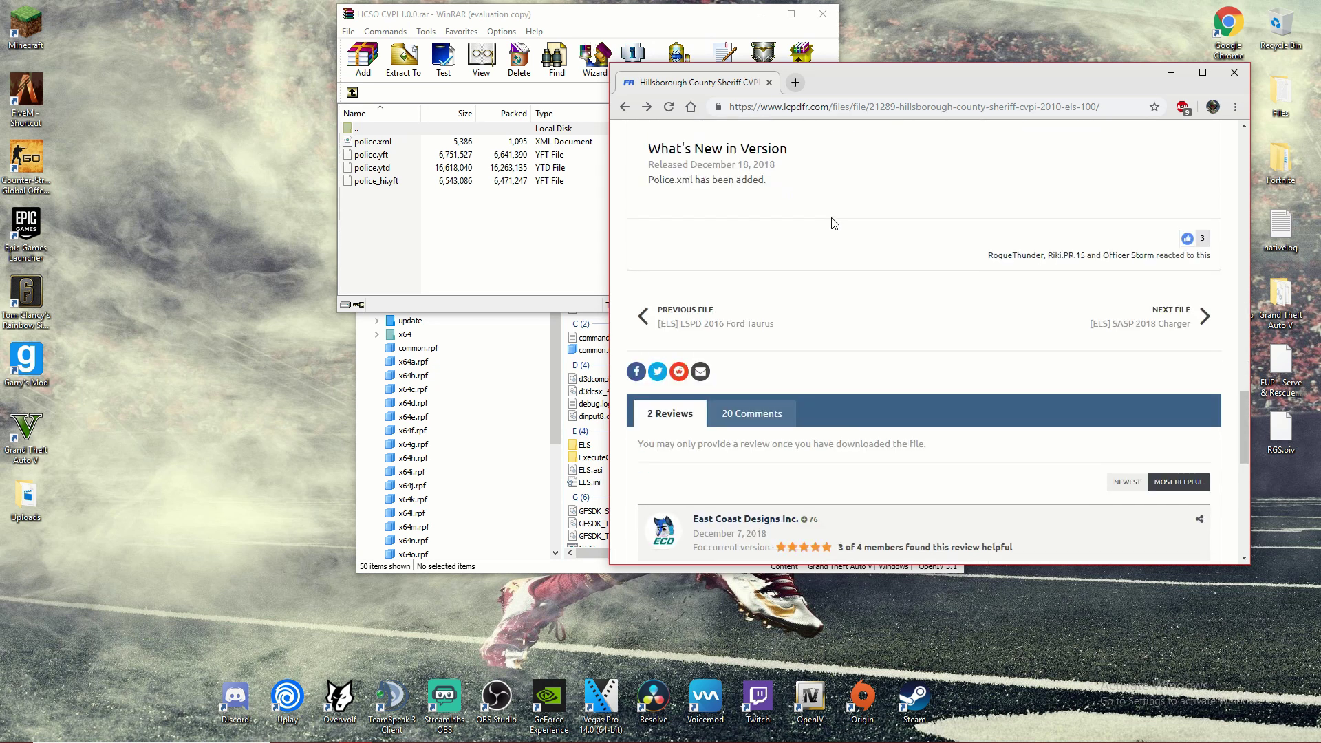
pyautogui.scroll(10, 708, 300)
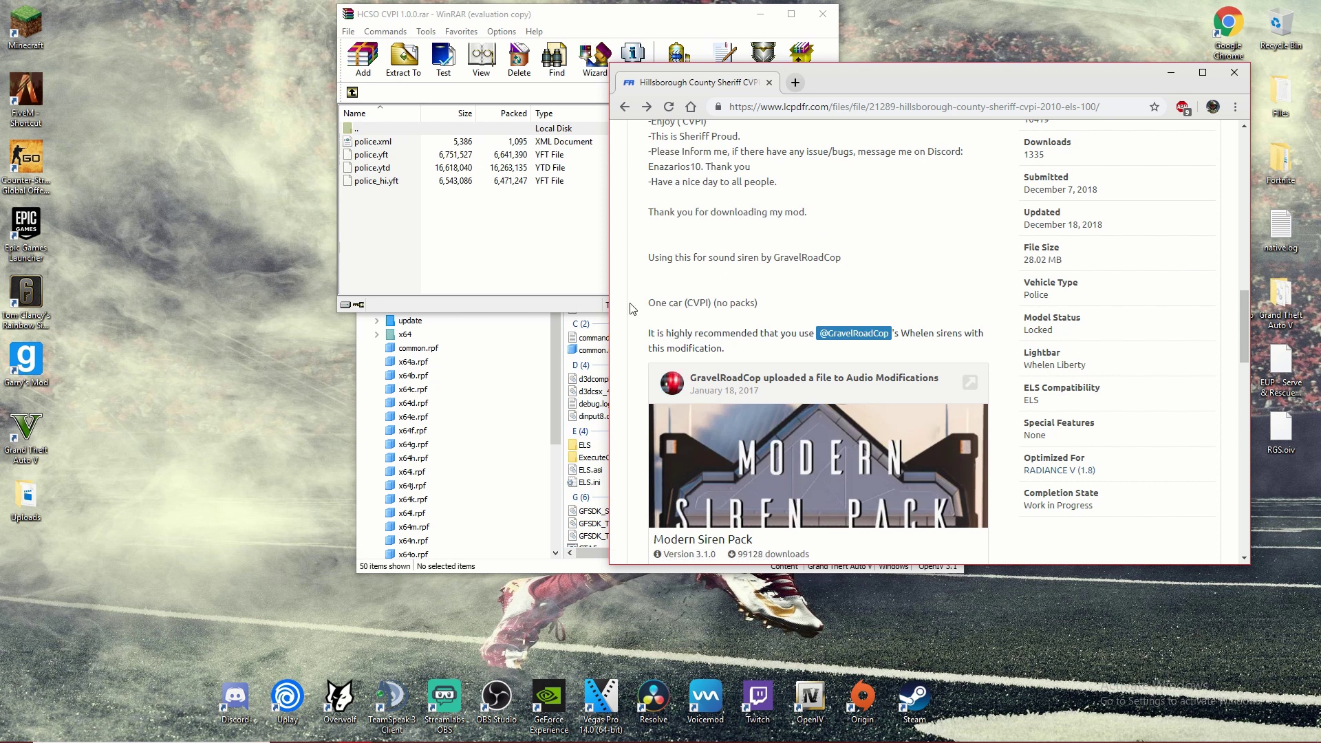
pyautogui.scroll(1, 631, 307)
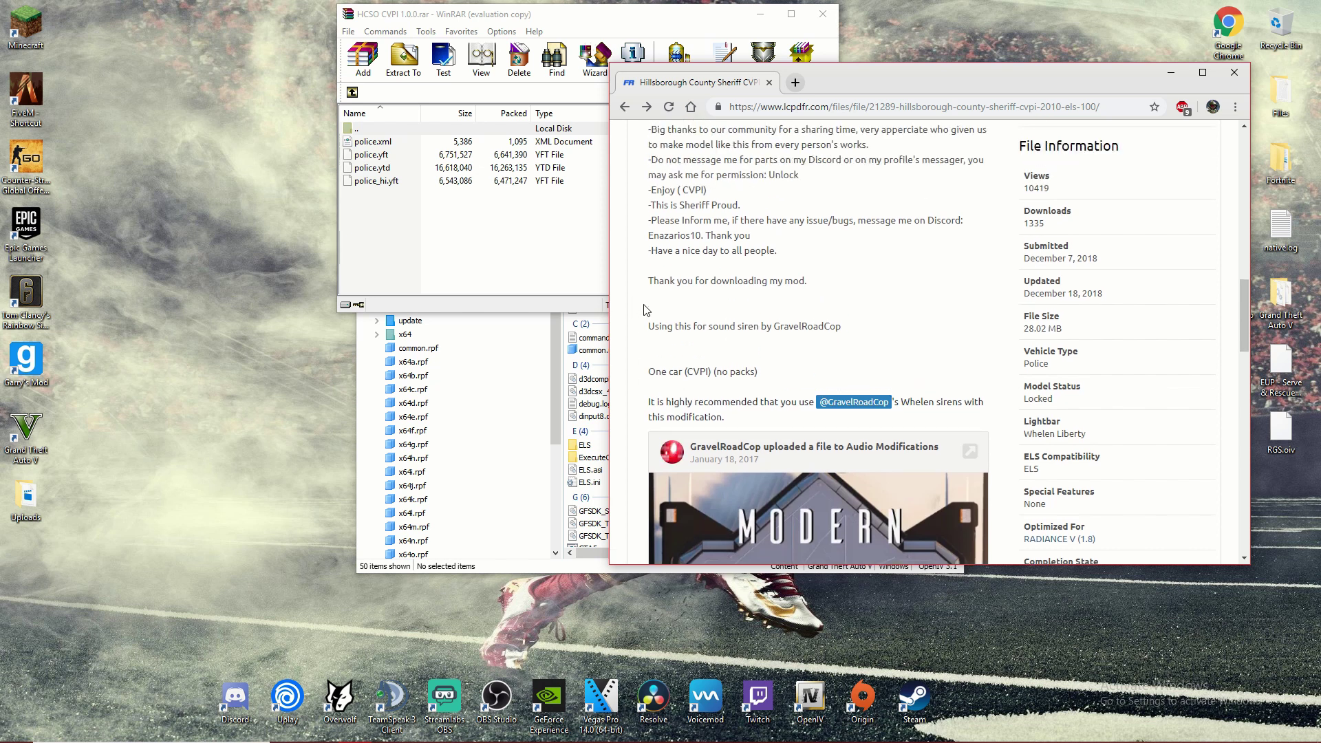
# Review the CVPI page once more, then minimize Chrome to reveal the WinRAR archive.
pyautogui.scroll(-1, 1037, 309)
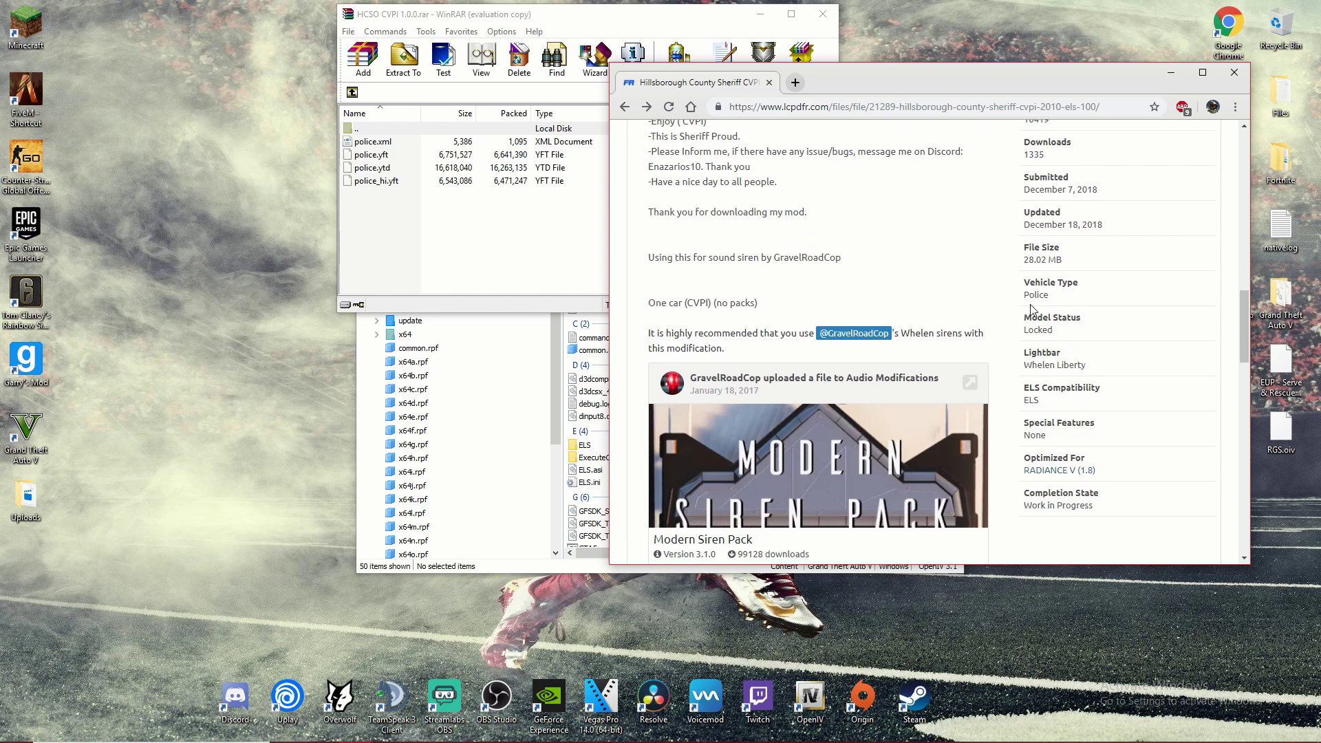
pyautogui.scroll(3, 674, 381)
pyautogui.scroll(3, 652, 336)
pyautogui.scroll(3, 657, 371)
pyautogui.scroll(4, 660, 378)
pyautogui.scroll(-3, 664, 380)
pyautogui.scroll(3, 670, 383)
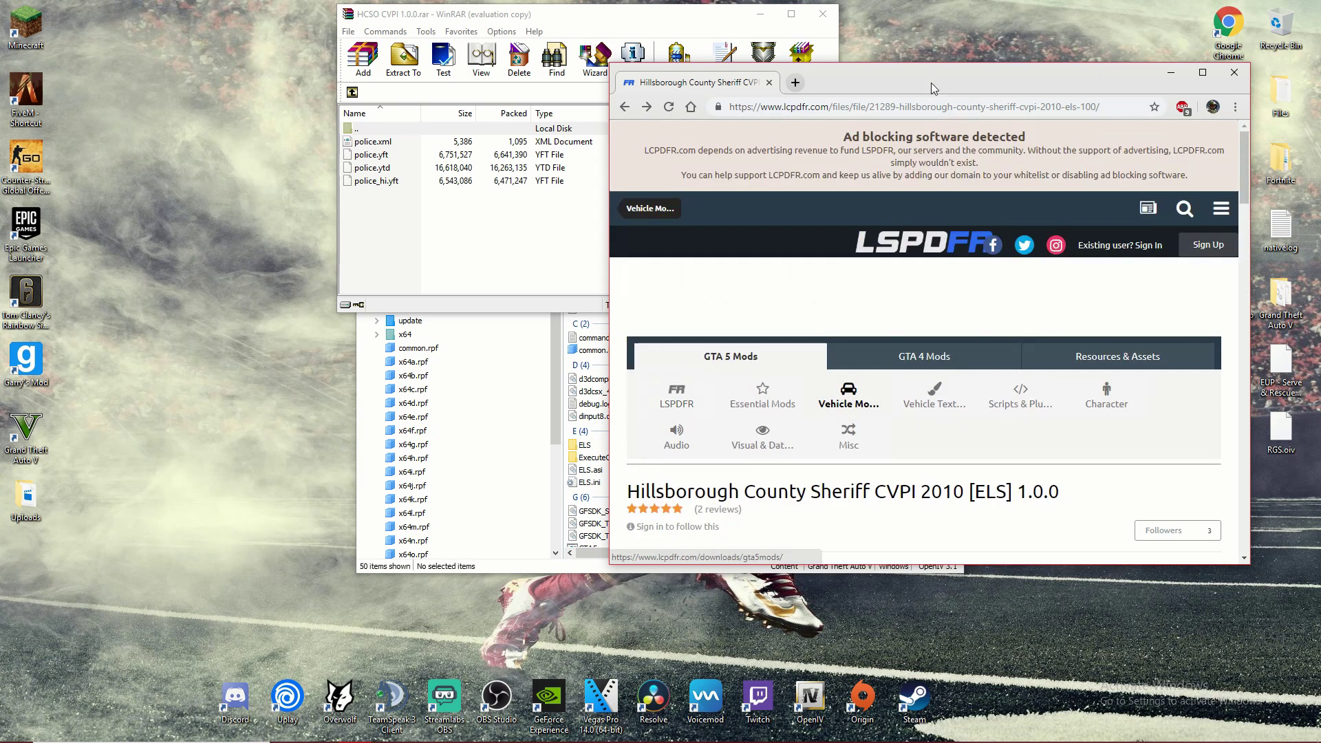
pyautogui.click(1169, 69)
# Briefly bring back the LSPDFR mod page, then hide it again.
pyautogui.moveTo(430, 735)
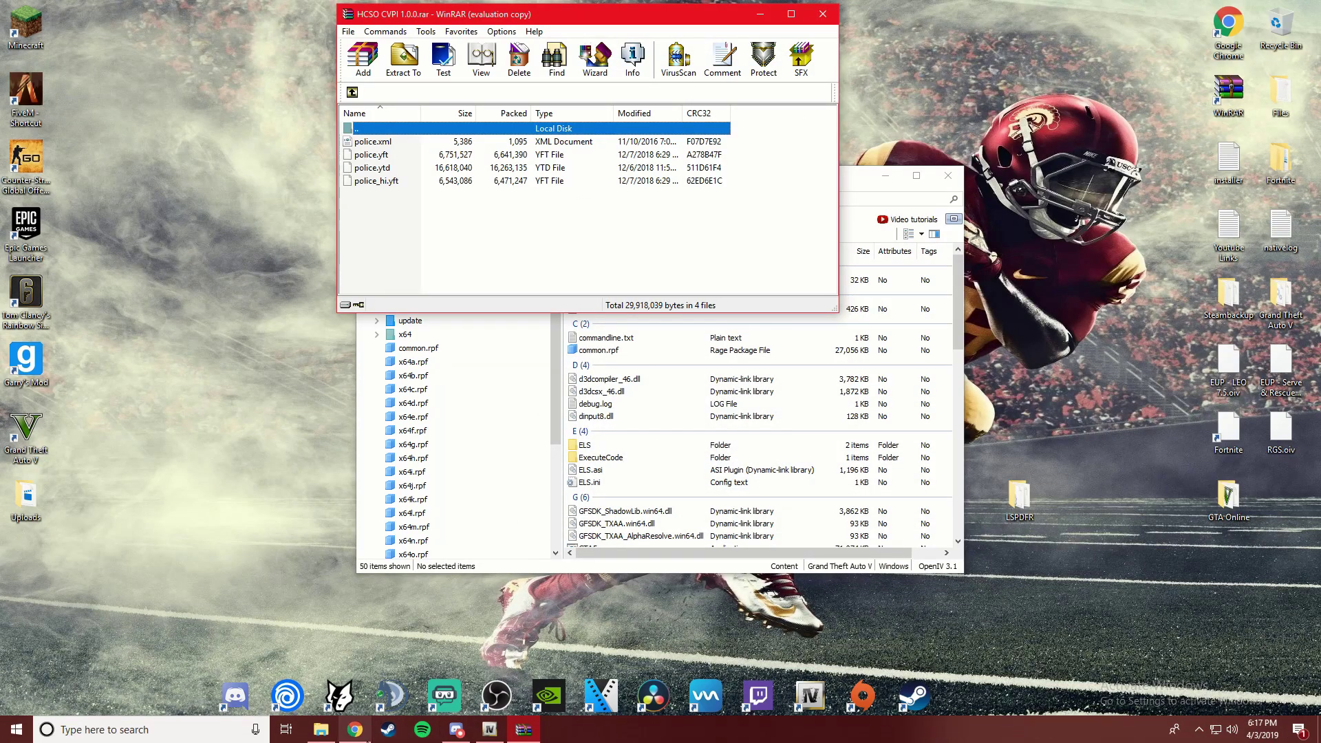
pyautogui.click(354, 729)
pyautogui.scroll(-3, 1053, 292)
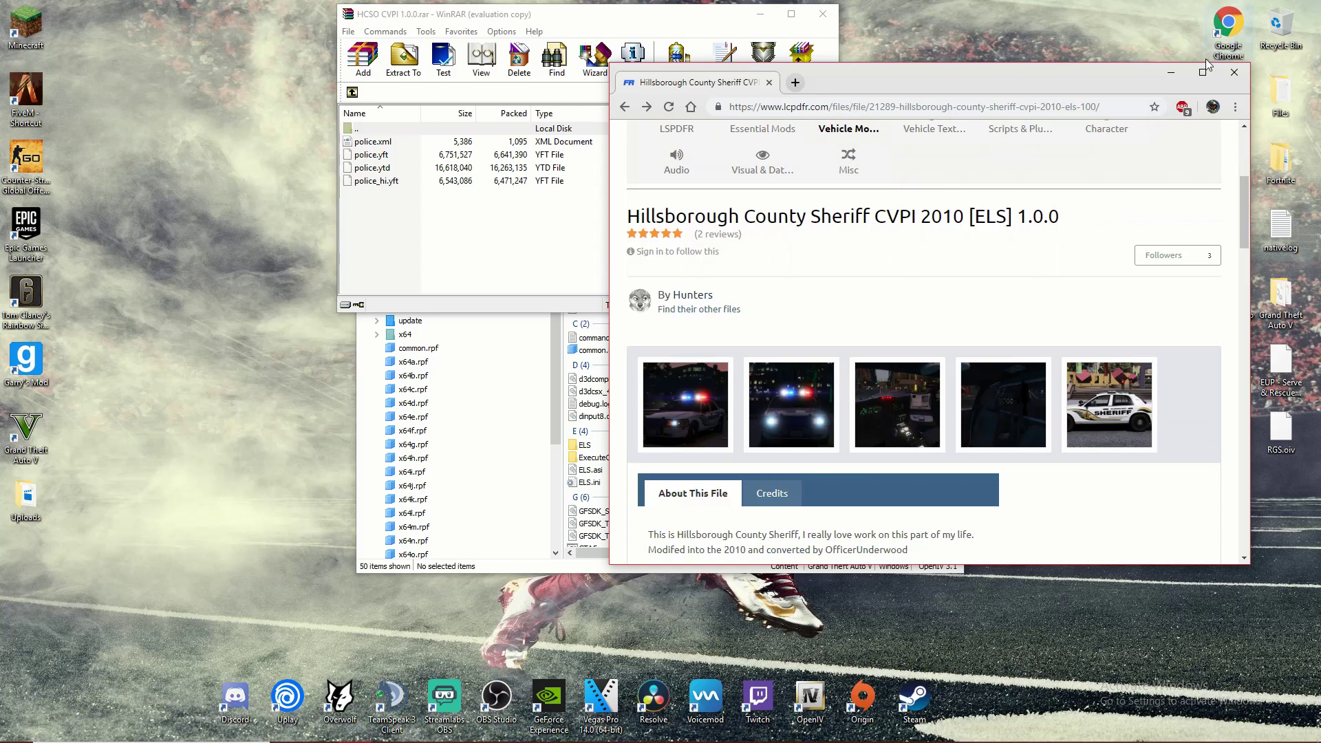
pyautogui.click(1170, 73)
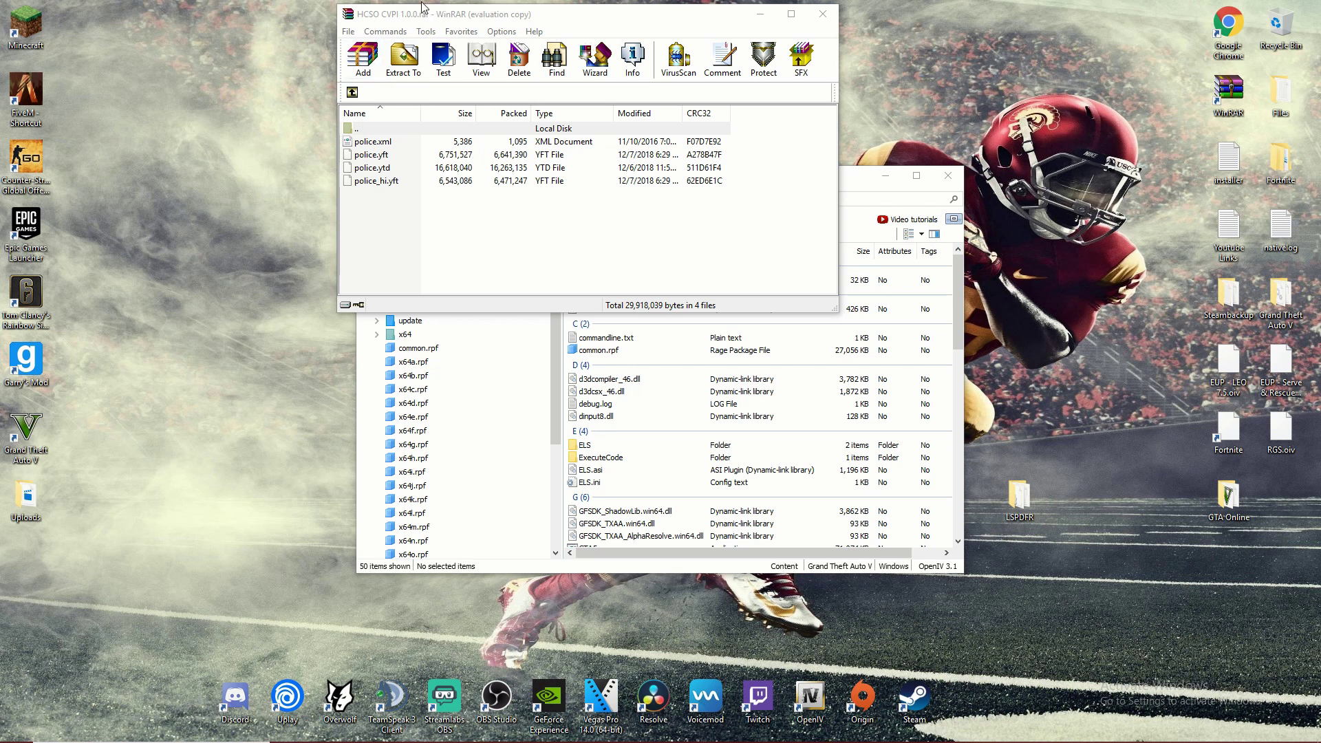
# Select police.xml in the archive and open ELS › pack_default in File Explorer.
pyautogui.moveTo(342, 234); pyautogui.dragTo(344, 167)
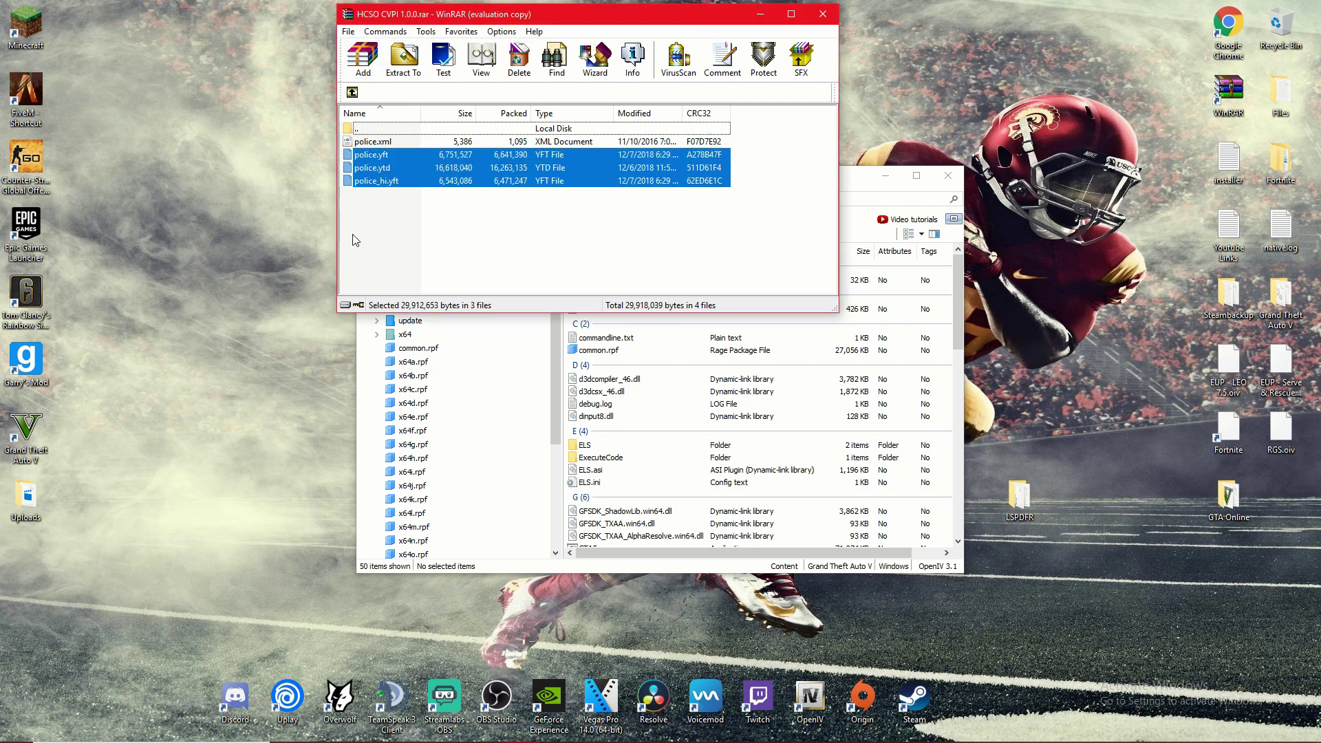
pyautogui.click(386, 225)
pyautogui.click(406, 141)
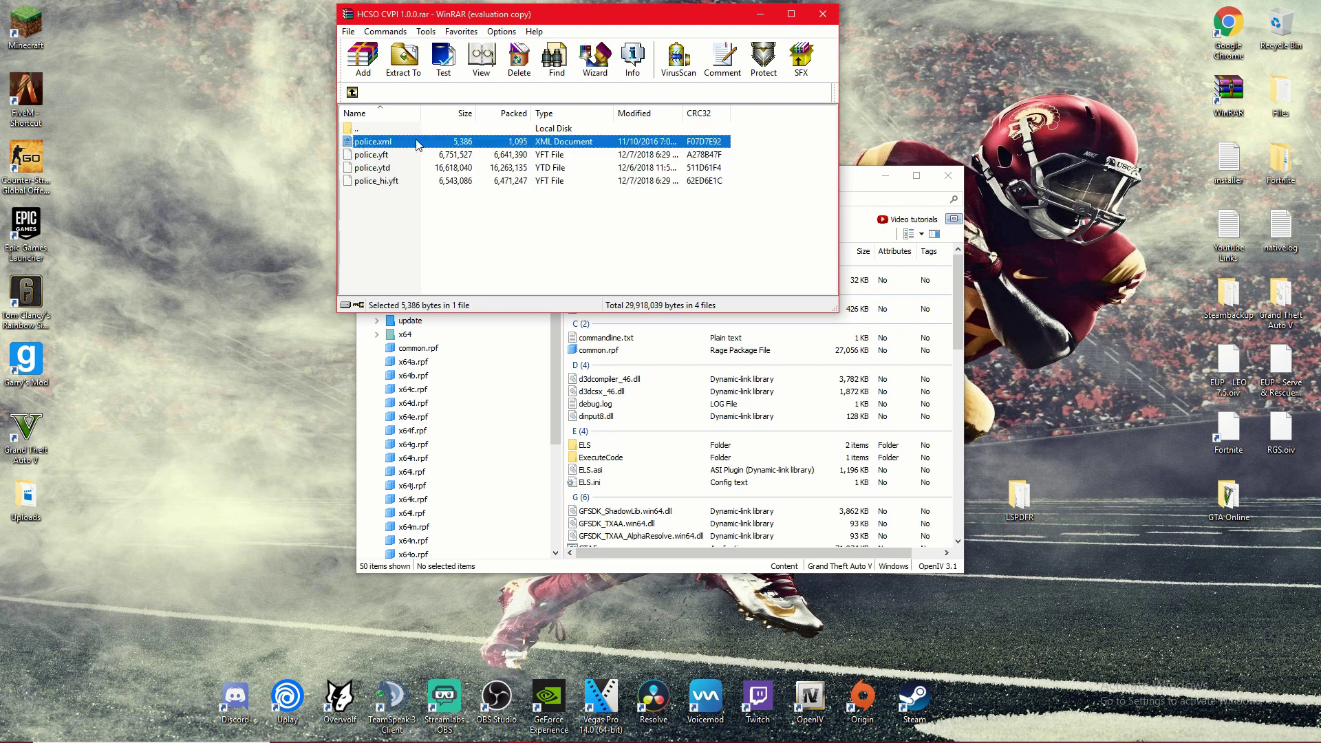
pyautogui.moveTo(330, 739)
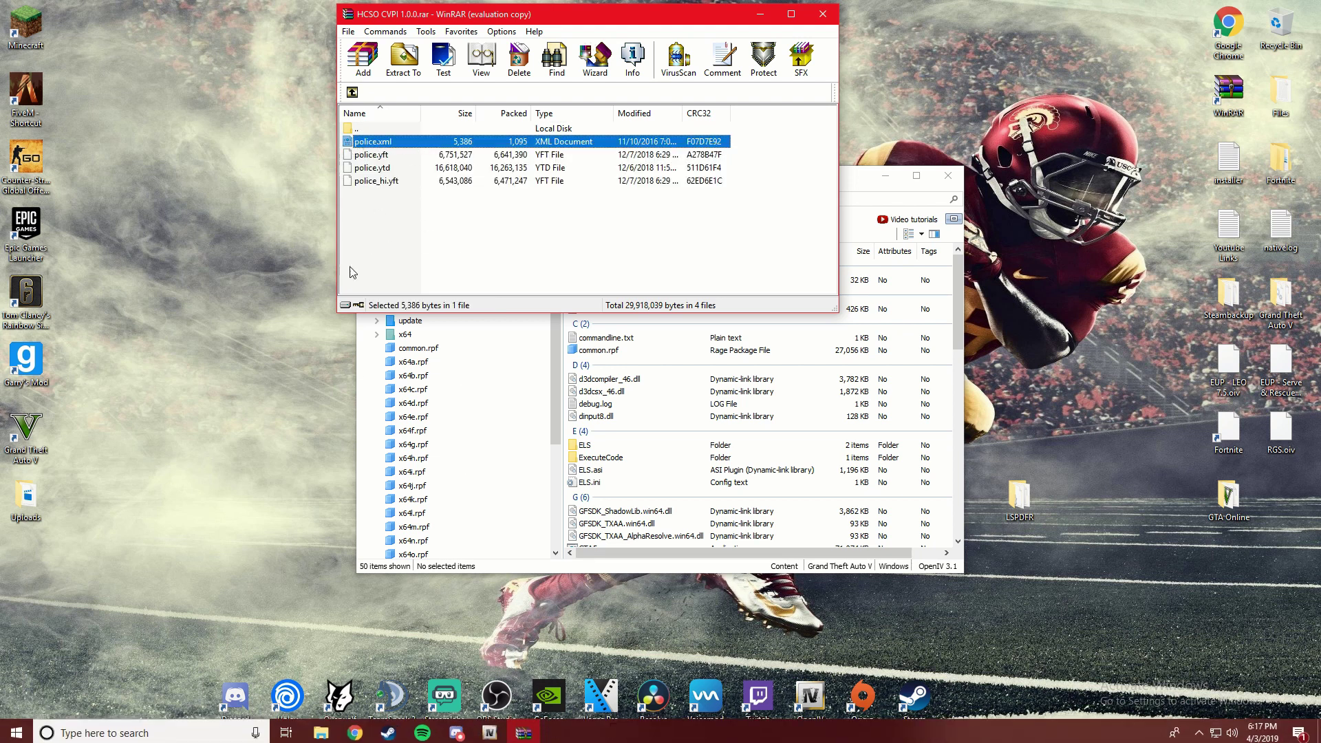
pyautogui.click(330, 736)
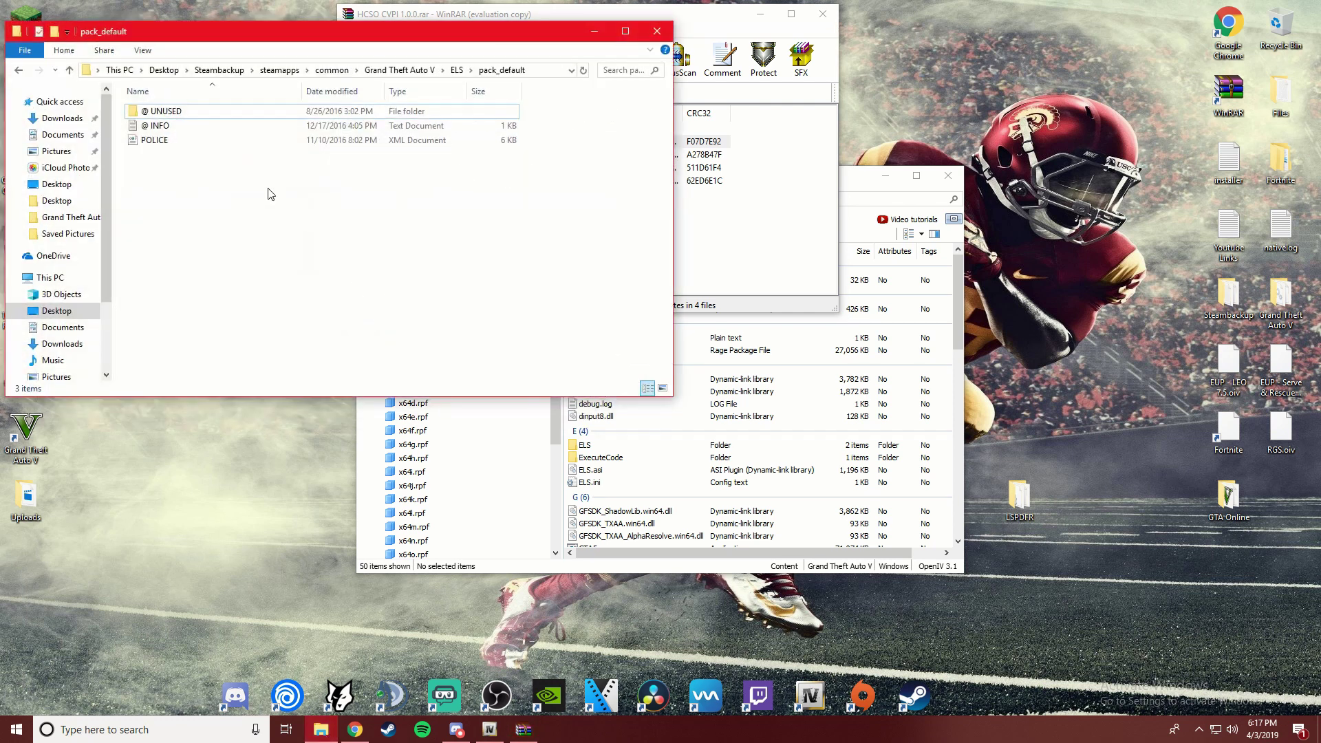
pyautogui.click(15, 71)
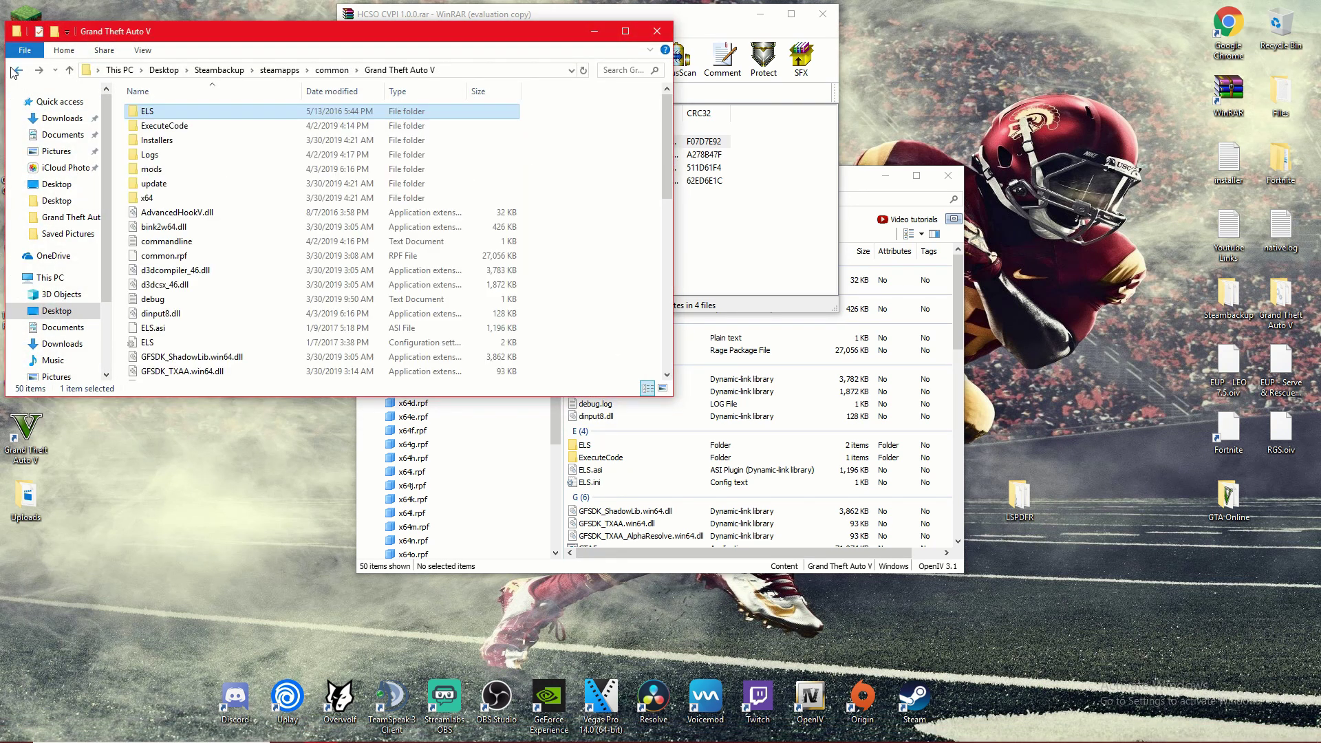
pyautogui.doubleClick(202, 115)
pyautogui.doubleClick(177, 112)
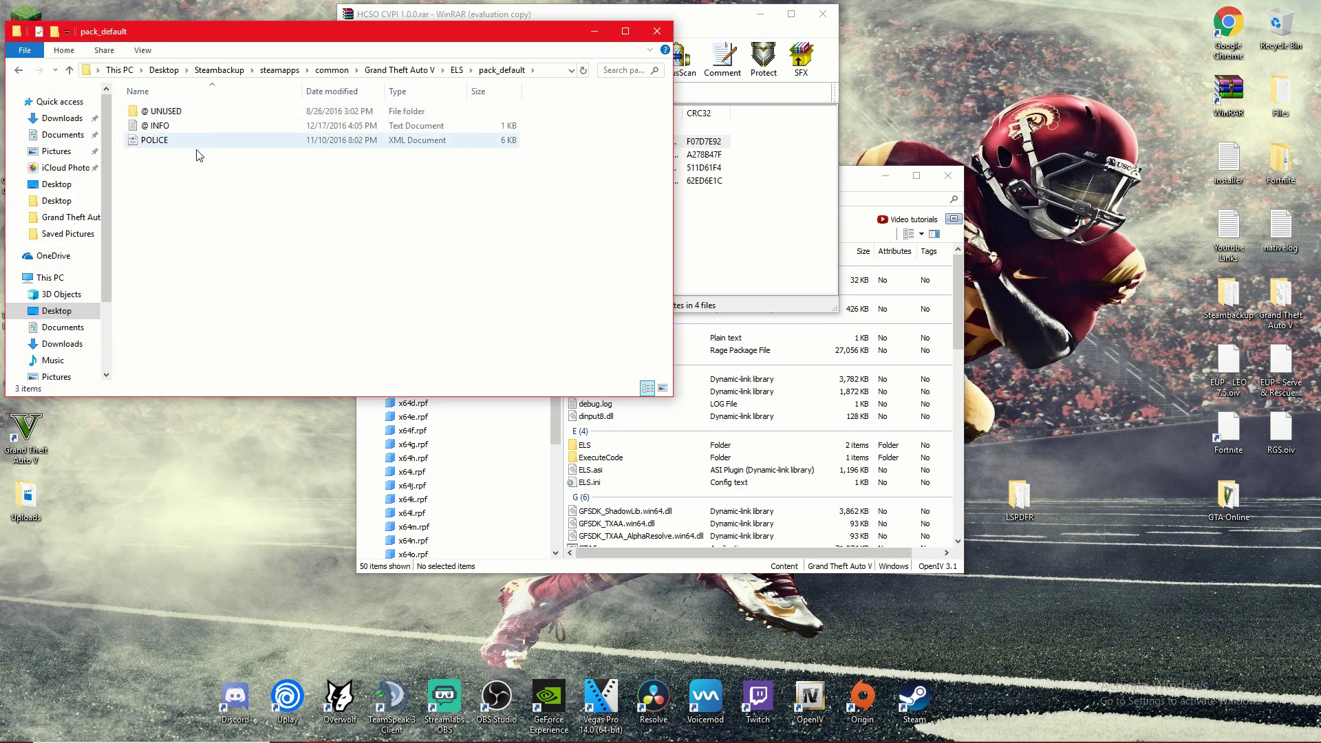
# Minimize the pack_default window and bring OpenIV to the front.
pyautogui.hotkey('alt', 'Tab')
pyautogui.hotkey('alt', 'Tab')
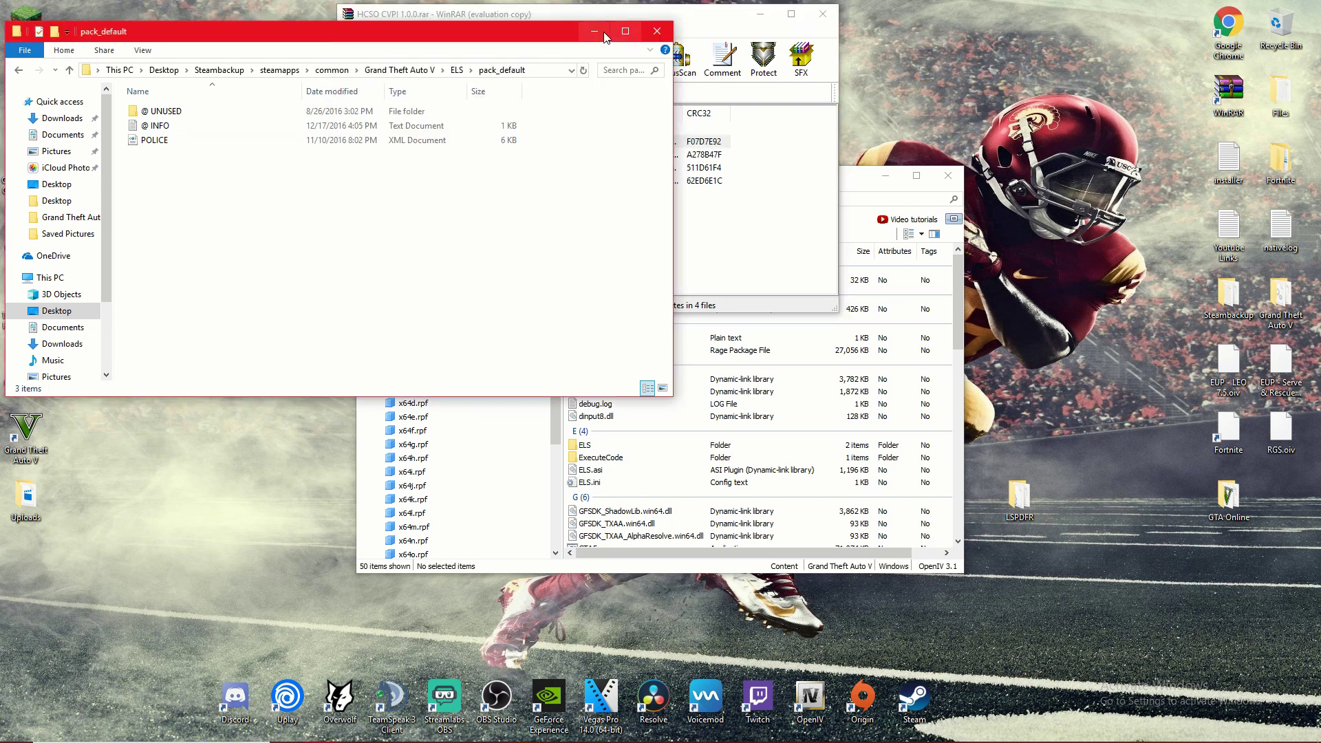
pyautogui.click(602, 10)
pyautogui.click(860, 172)
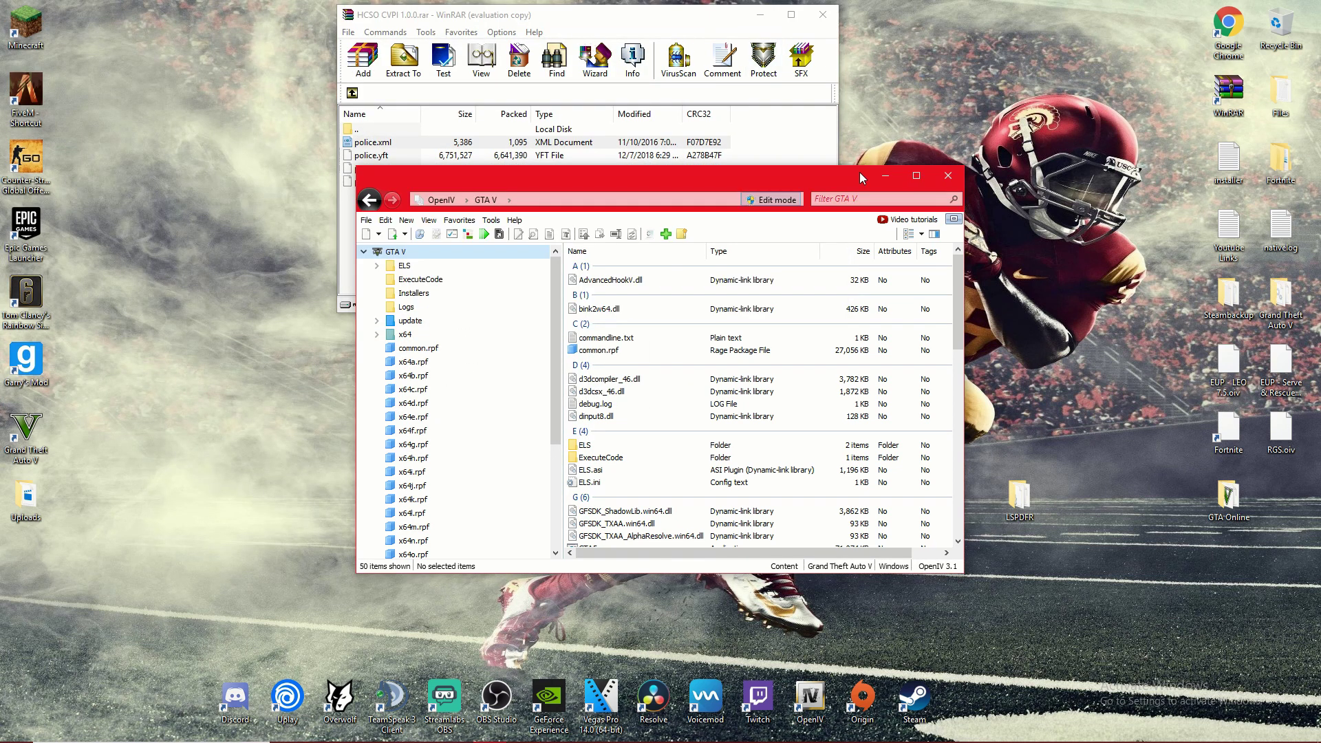
# Browse the OpenIV folder tree, trying the update, mods and x64 folders.
pyautogui.click(411, 321)
pyautogui.scroll(-5, 406, 330)
pyautogui.scroll(5, 405, 330)
pyautogui.click(376, 334)
pyautogui.click(376, 335)
pyautogui.scroll(-5, 383, 366)
pyautogui.scroll(5, 385, 372)
pyautogui.scroll(-5, 386, 377)
pyautogui.click(399, 514)
pyautogui.scroll(5, 411, 512)
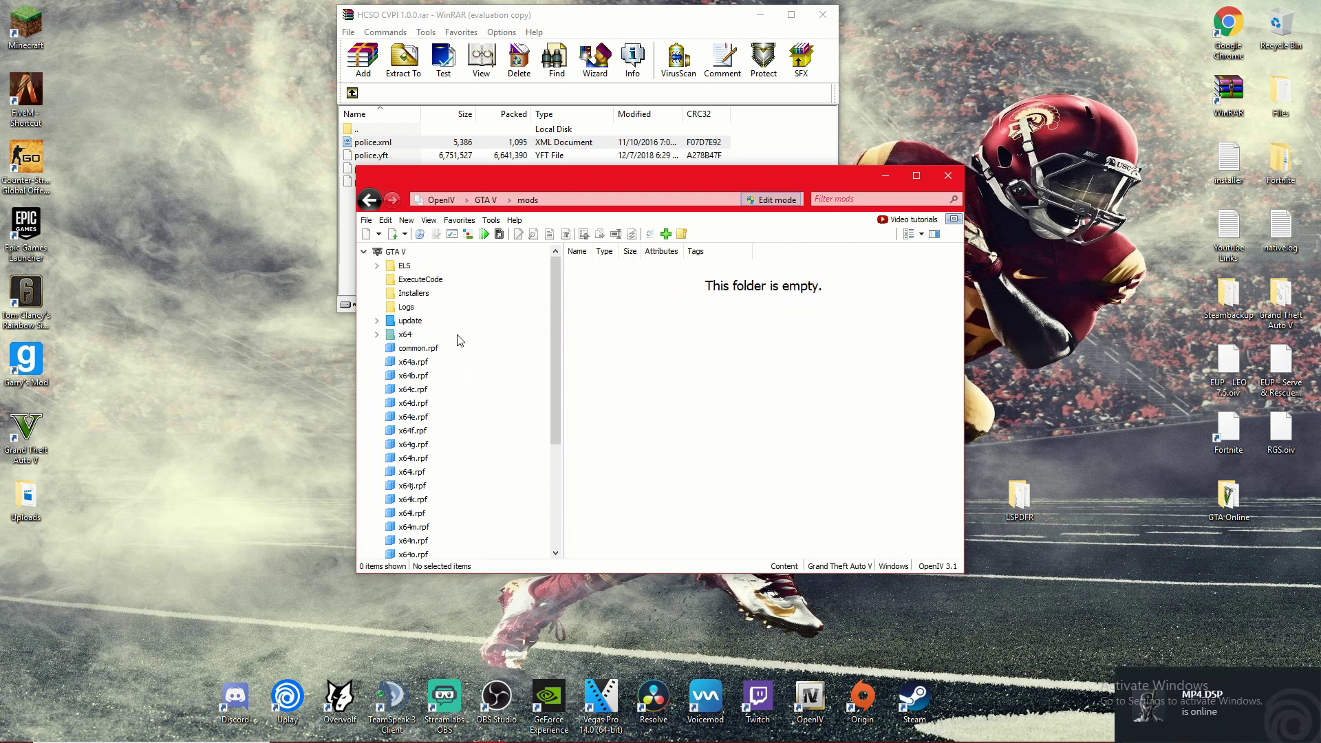
pyautogui.click(444, 336)
# Expand update › x64 › dlcpacks and open the patchday20ng folder.
pyautogui.click(377, 335)
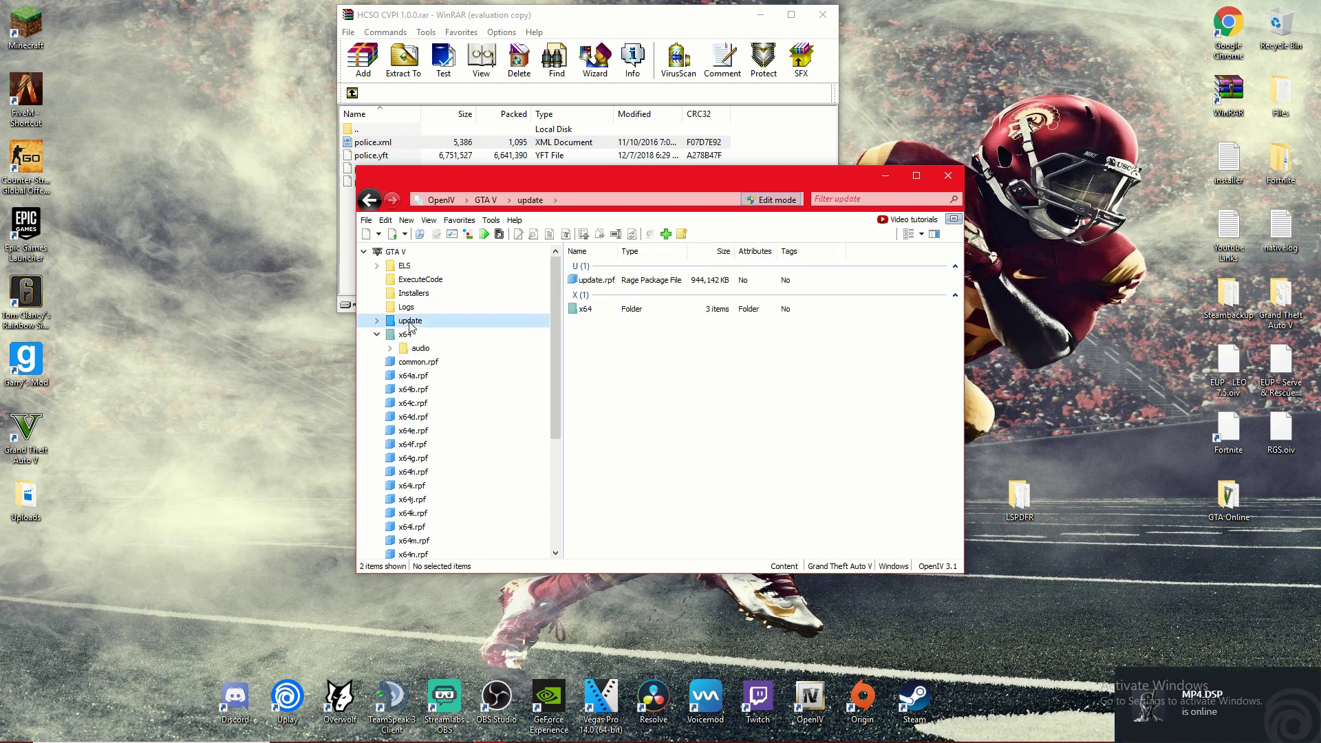
pyautogui.click(376, 321)
pyautogui.click(397, 336)
pyautogui.click(390, 334)
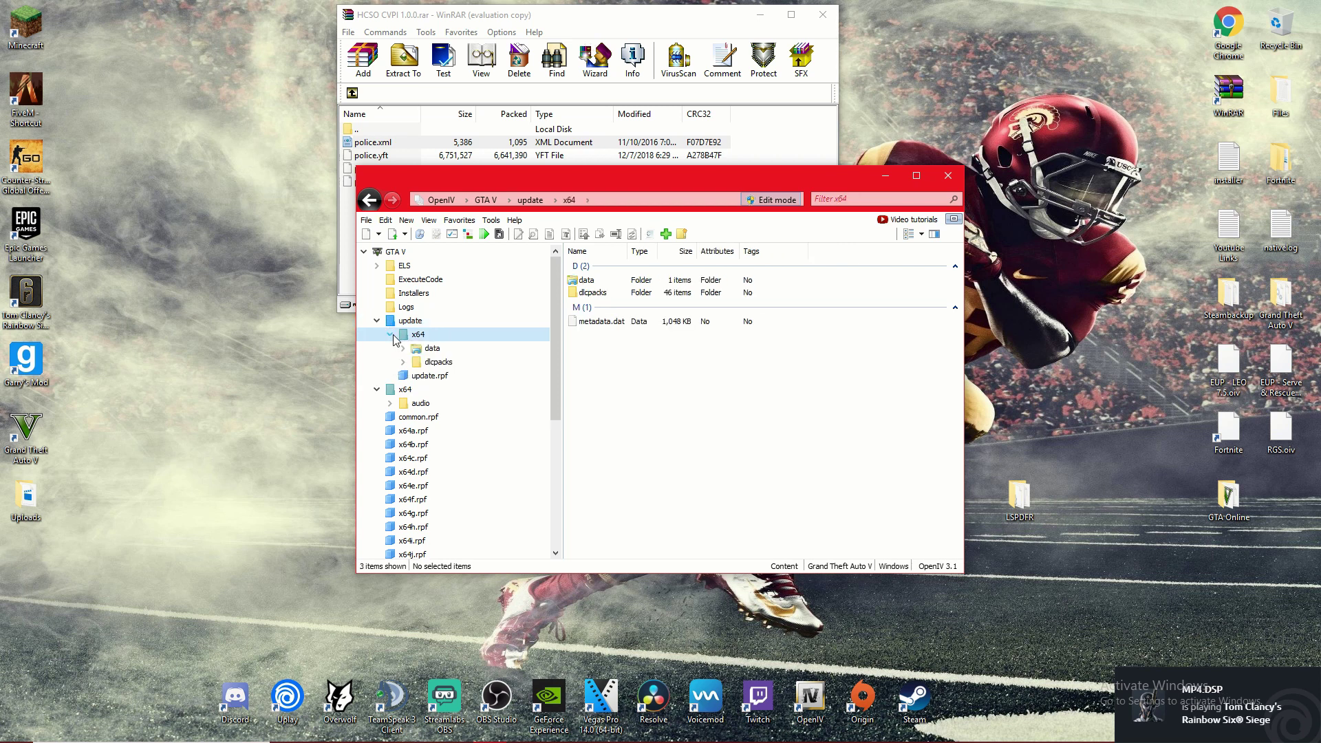
pyautogui.doubleClick(428, 362)
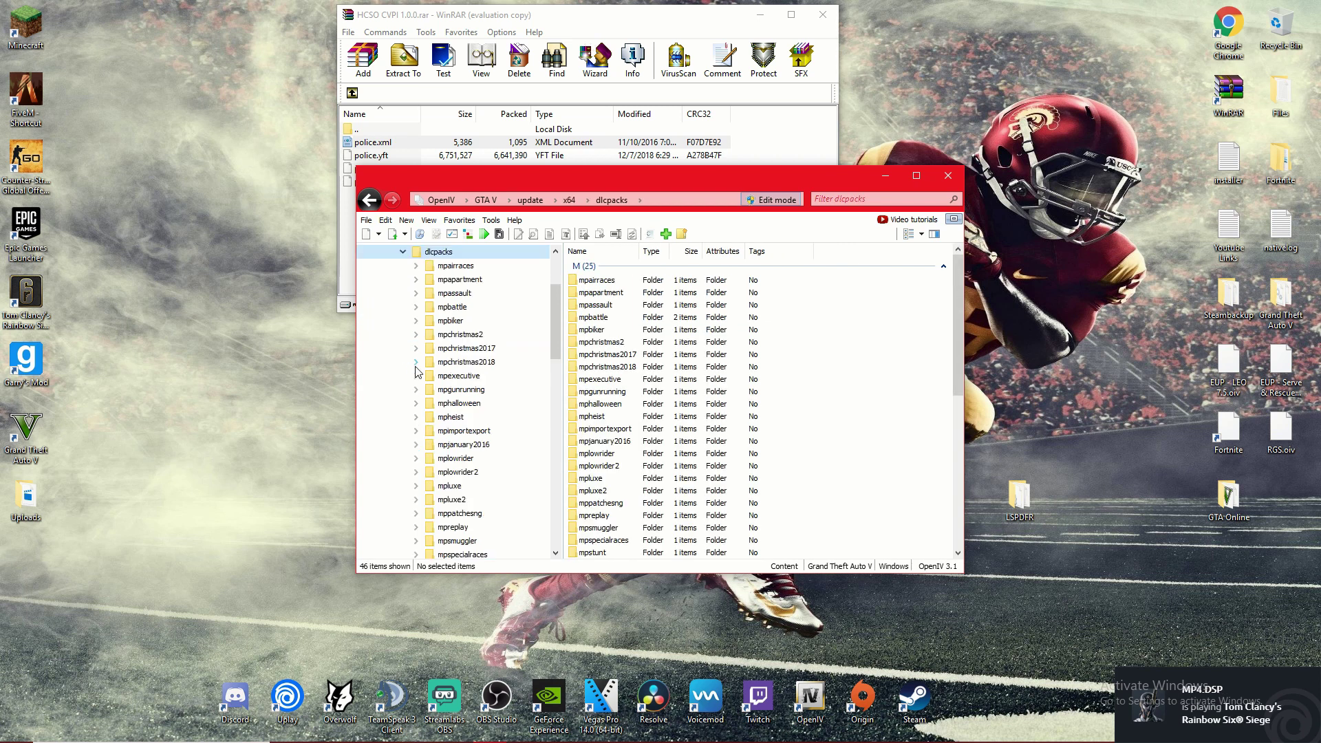
pyautogui.scroll(3, 416, 371)
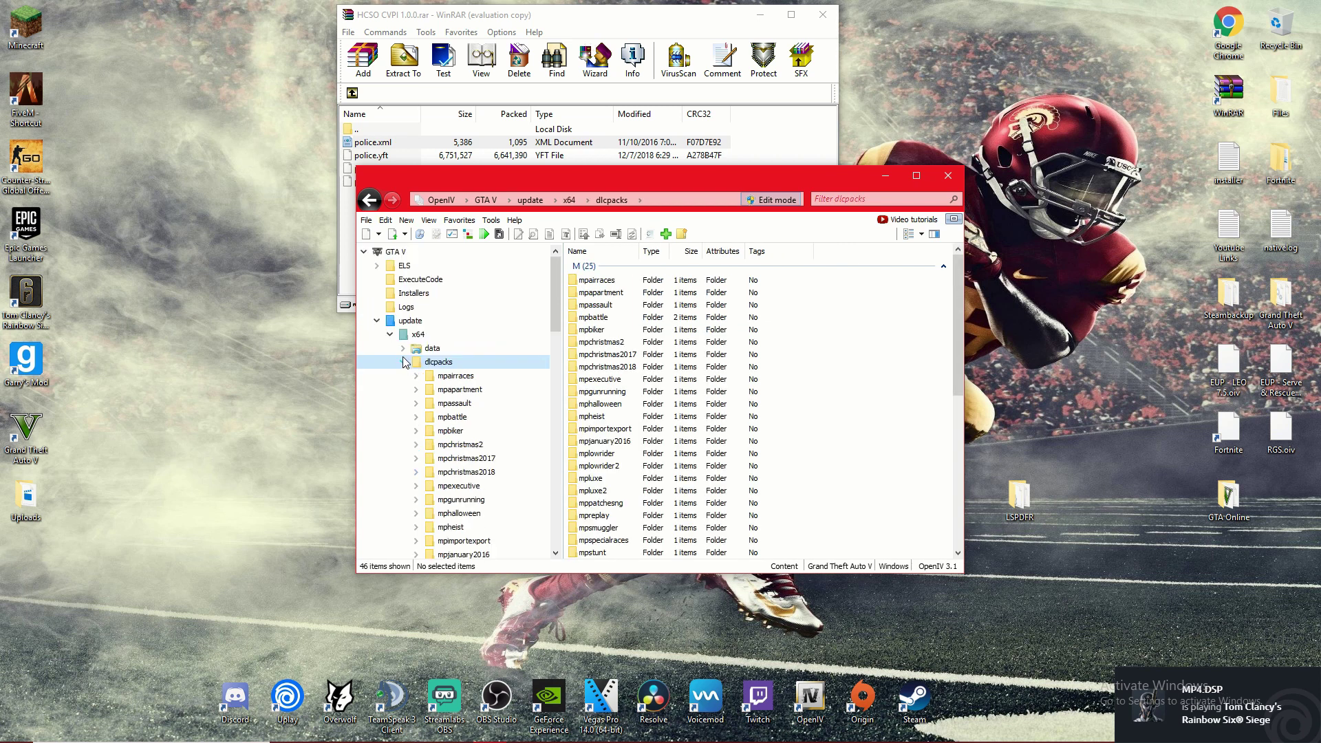
pyautogui.scroll(-9, 403, 357)
pyautogui.scroll(-4, 402, 363)
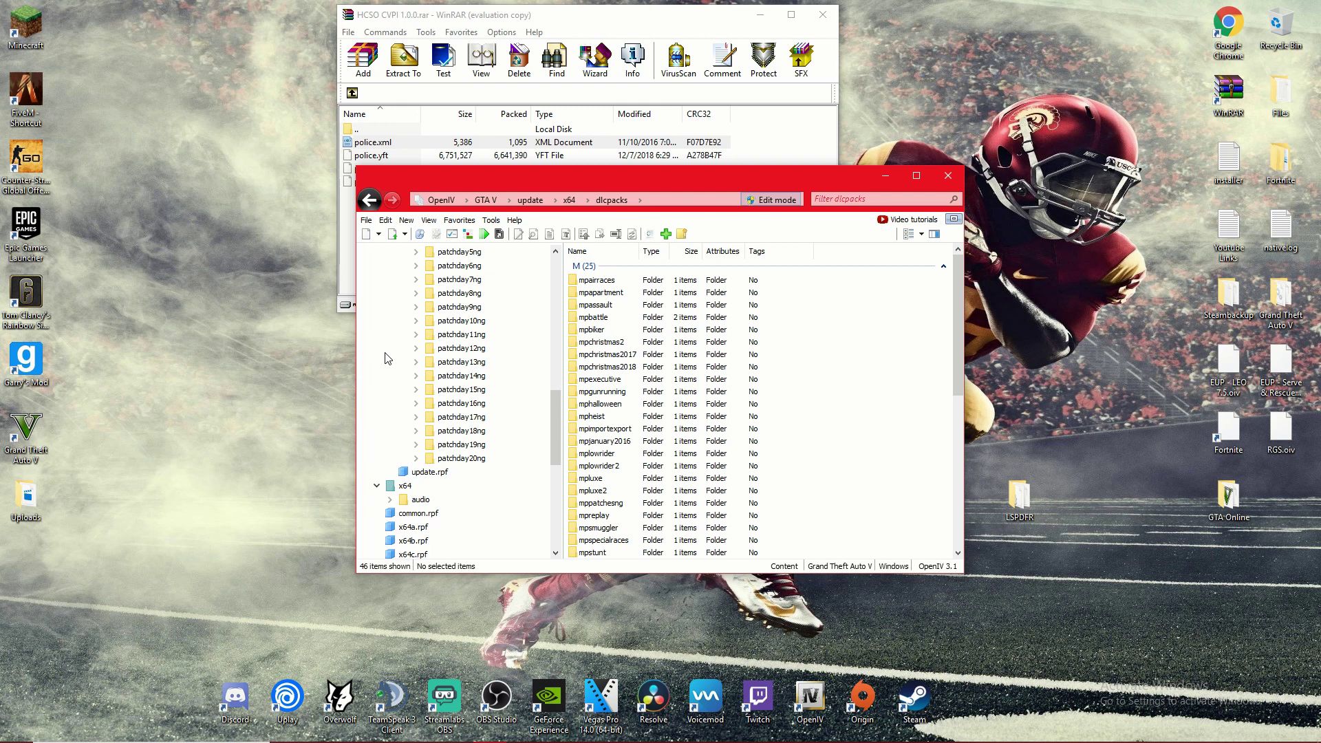
pyautogui.click(468, 459)
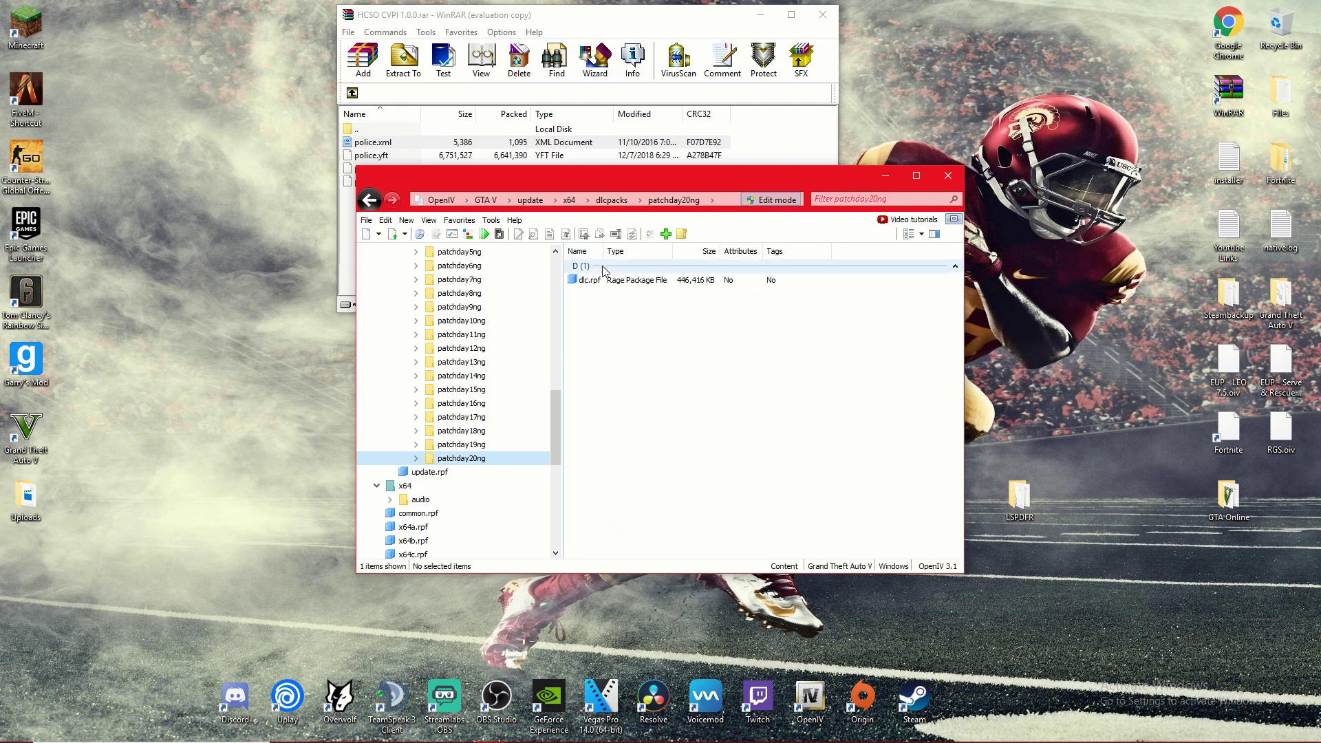
# Open vehicles.rpf via patchday20ng's dlc.rpf › x64 › levels › gta5.
pyautogui.doubleClick(586, 280)
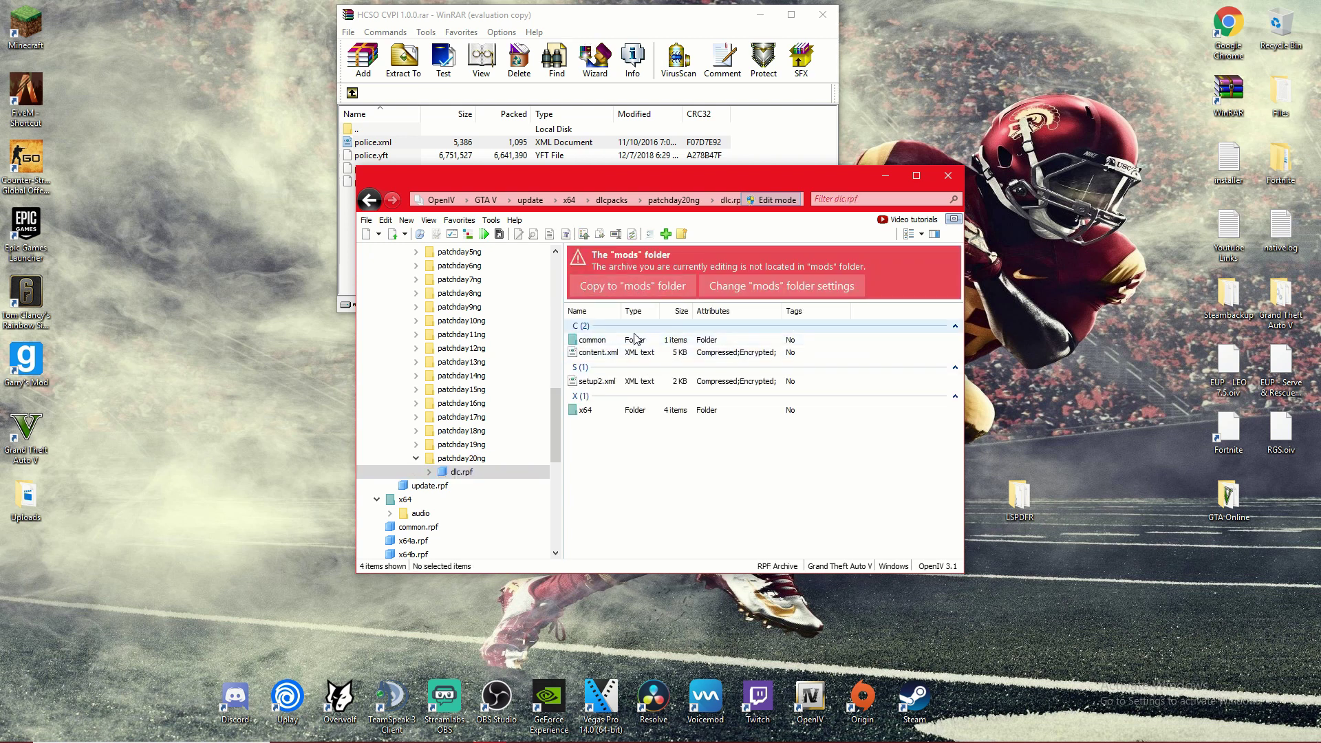
pyautogui.doubleClick(592, 339)
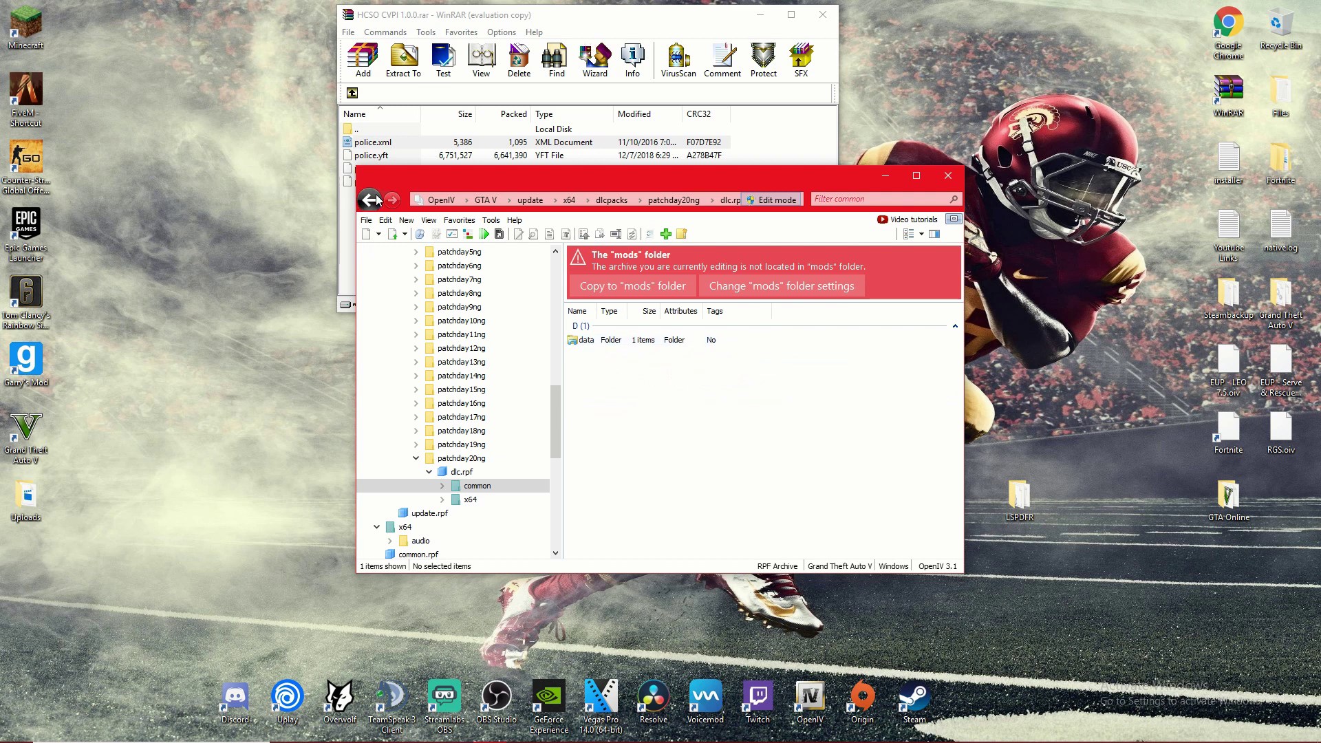
pyautogui.press('BackSpace')
pyautogui.doubleClick(590, 410)
pyautogui.doubleClick(600, 371)
pyautogui.doubleClick(586, 340)
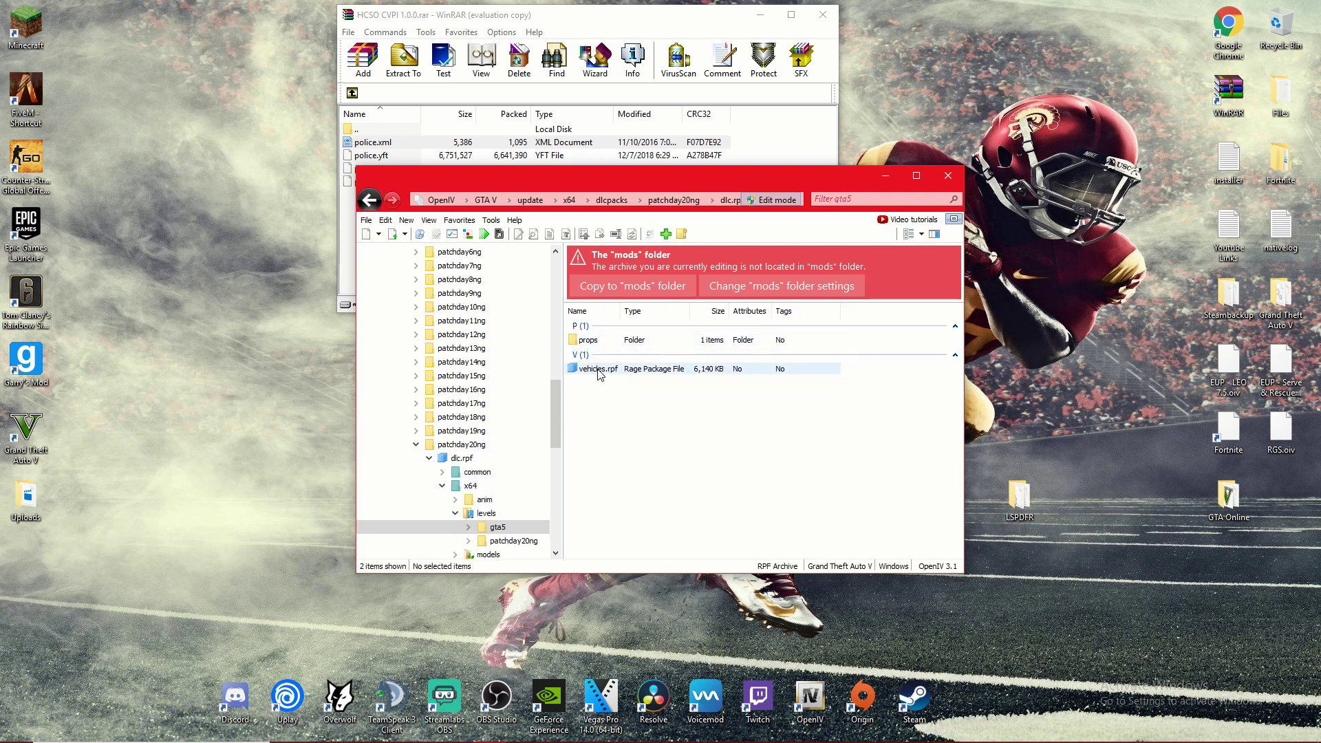
pyautogui.doubleClick(600, 370)
pyautogui.click(595, 472)
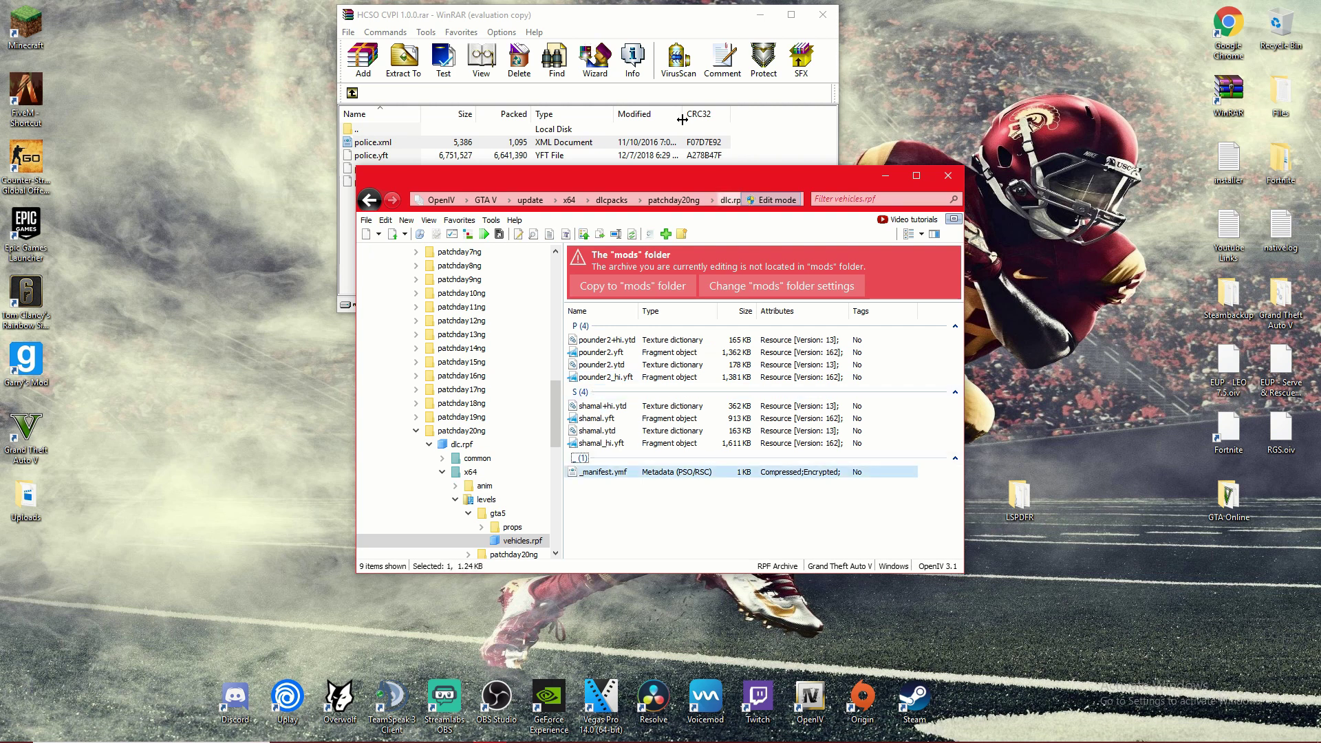
pyautogui.click(671, 32)
# Drag police.yft, police.ytd and police_hi.yft into vehicles.rpf, and replace pack_default's police.xml.
pyautogui.moveTo(392, 218); pyautogui.dragTo(628, 512)
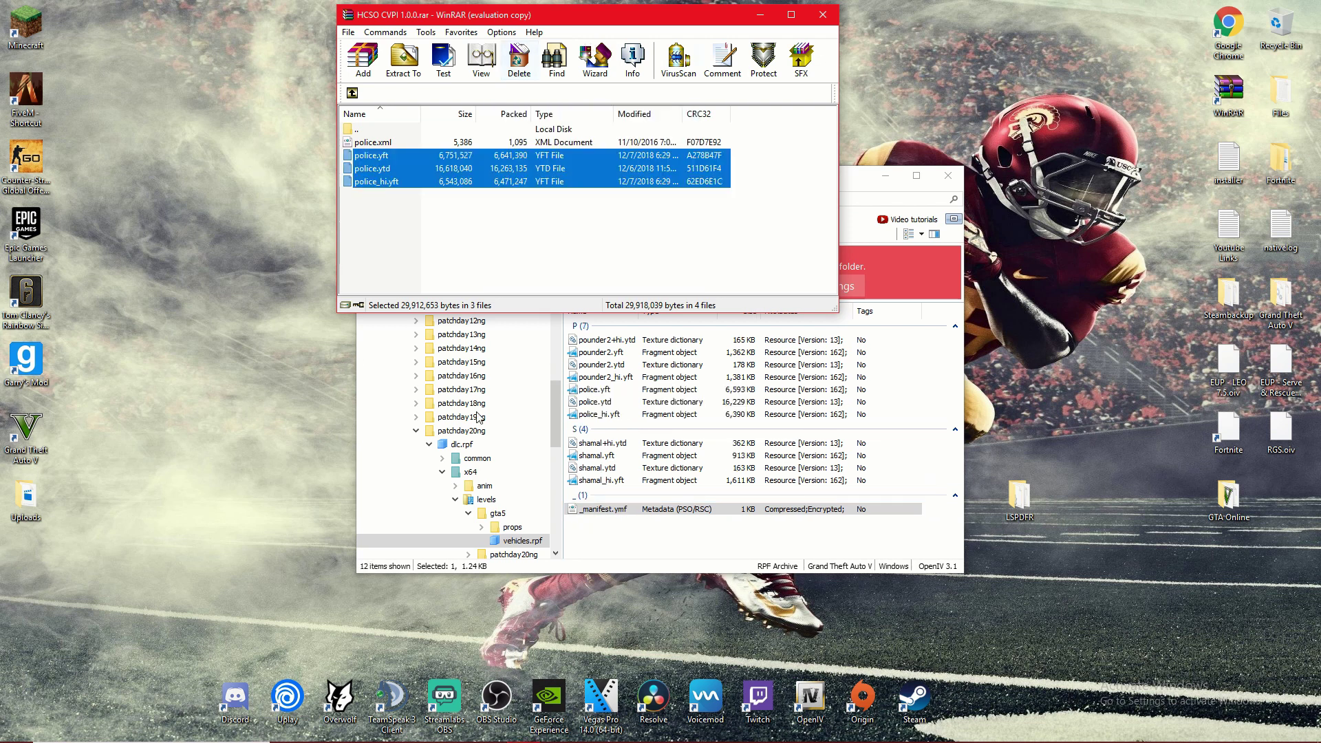
pyautogui.click(384, 141)
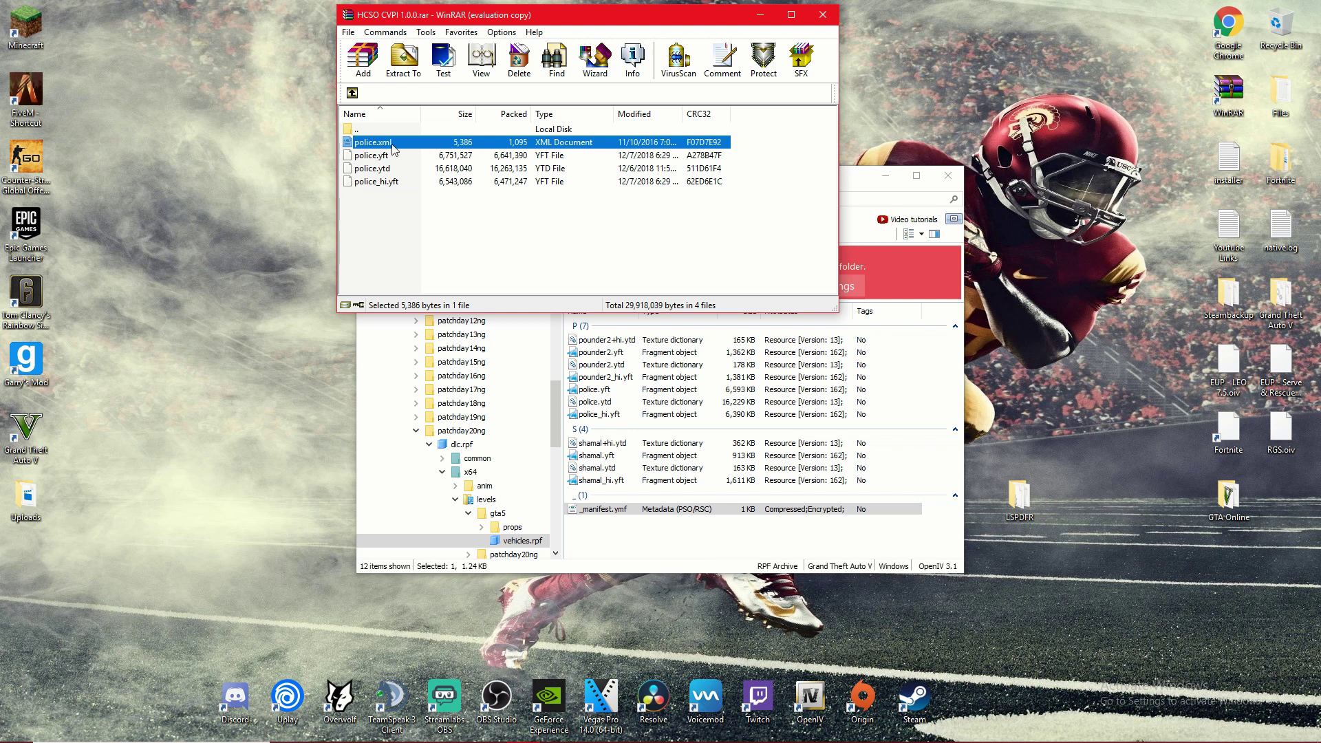
pyautogui.moveTo(153, 740); pyautogui.dragTo(210, 216)
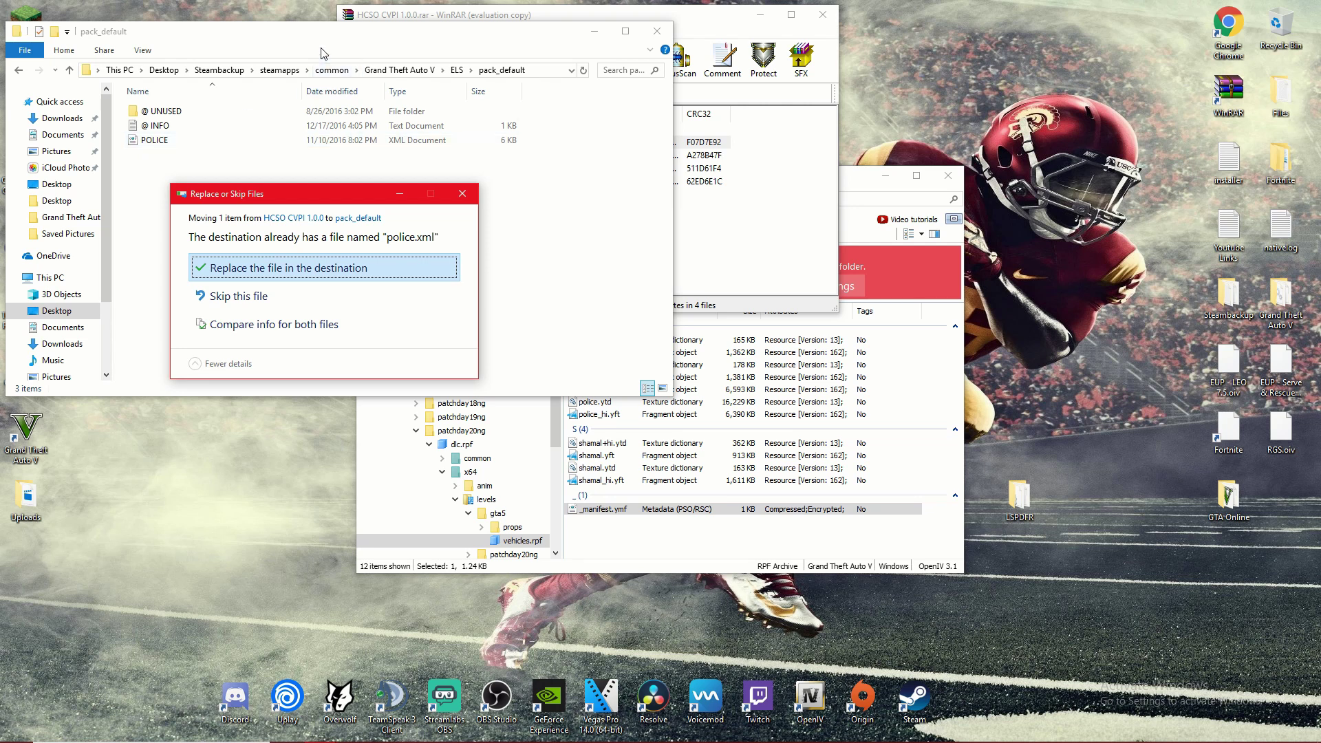
pyautogui.click(229, 267)
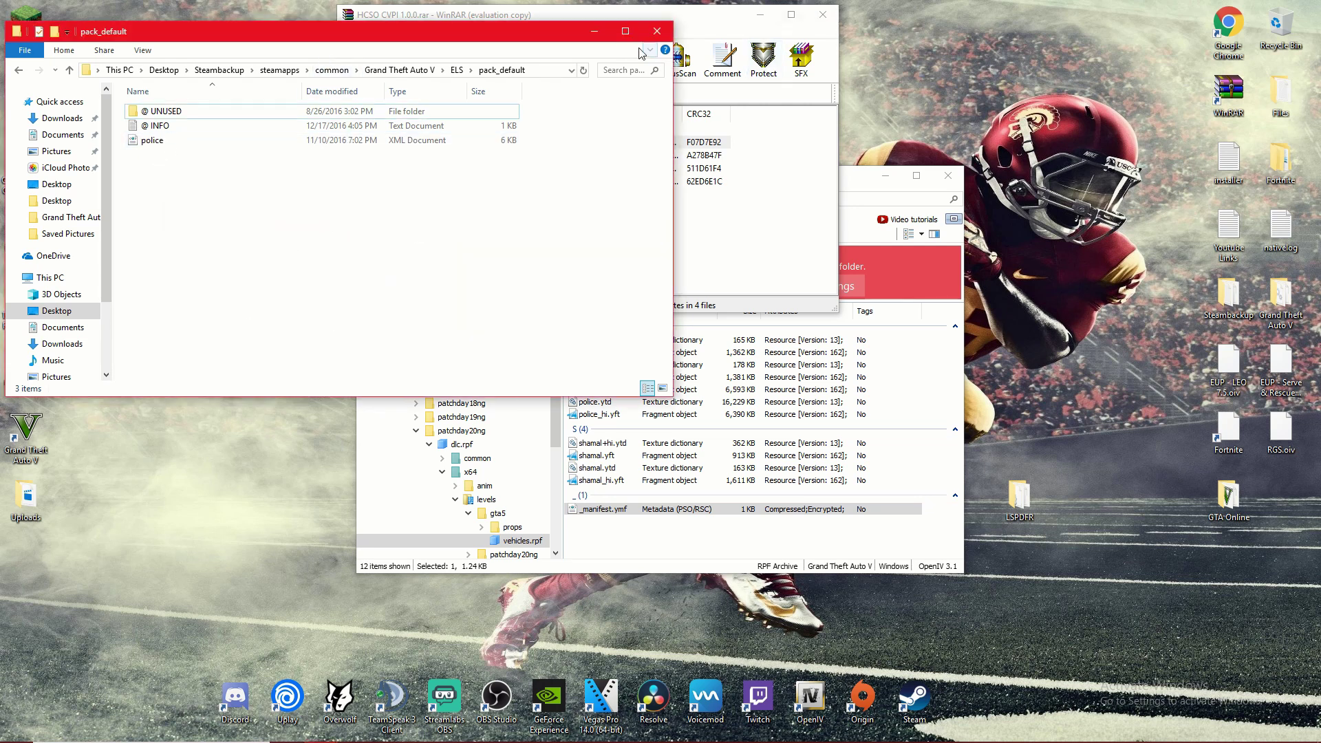
pyautogui.click(657, 32)
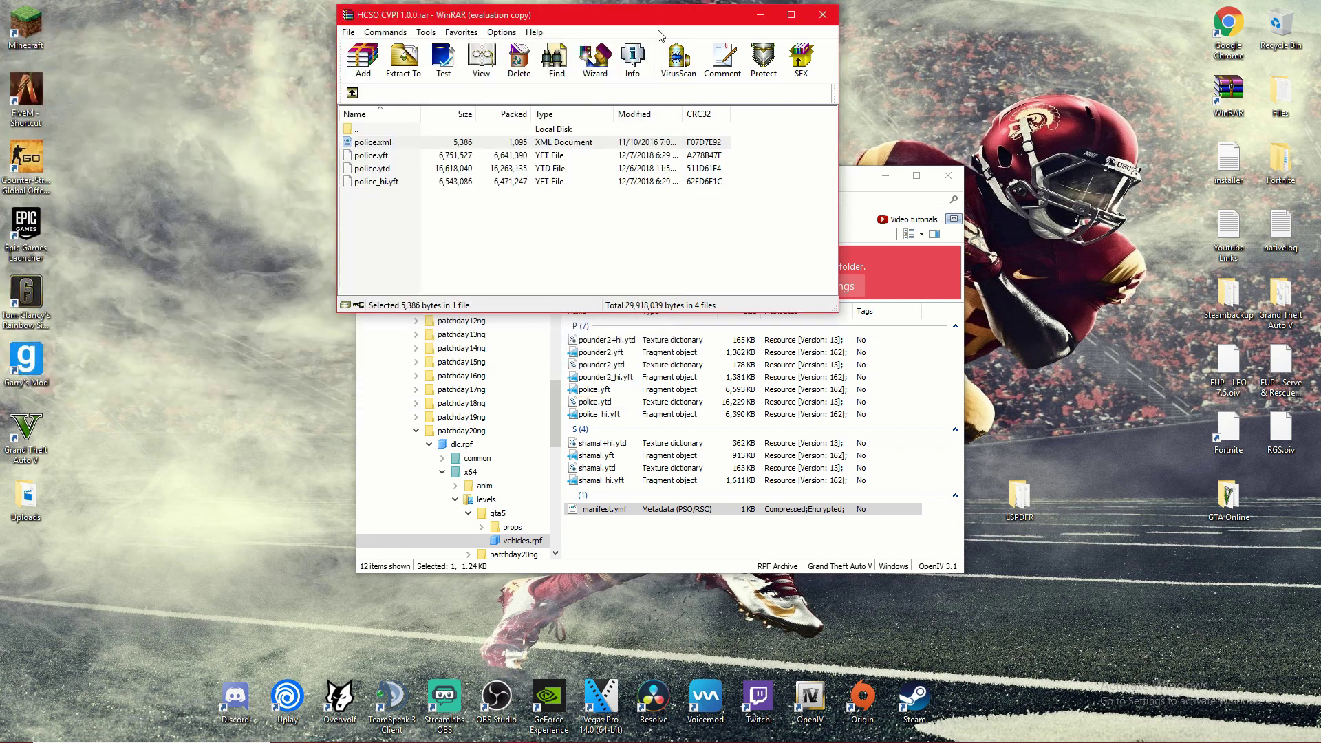
# Close the HCSO CVPI 1.0.0.rar archive in WinRAR and minimize OpenIV.
pyautogui.click(823, 16)
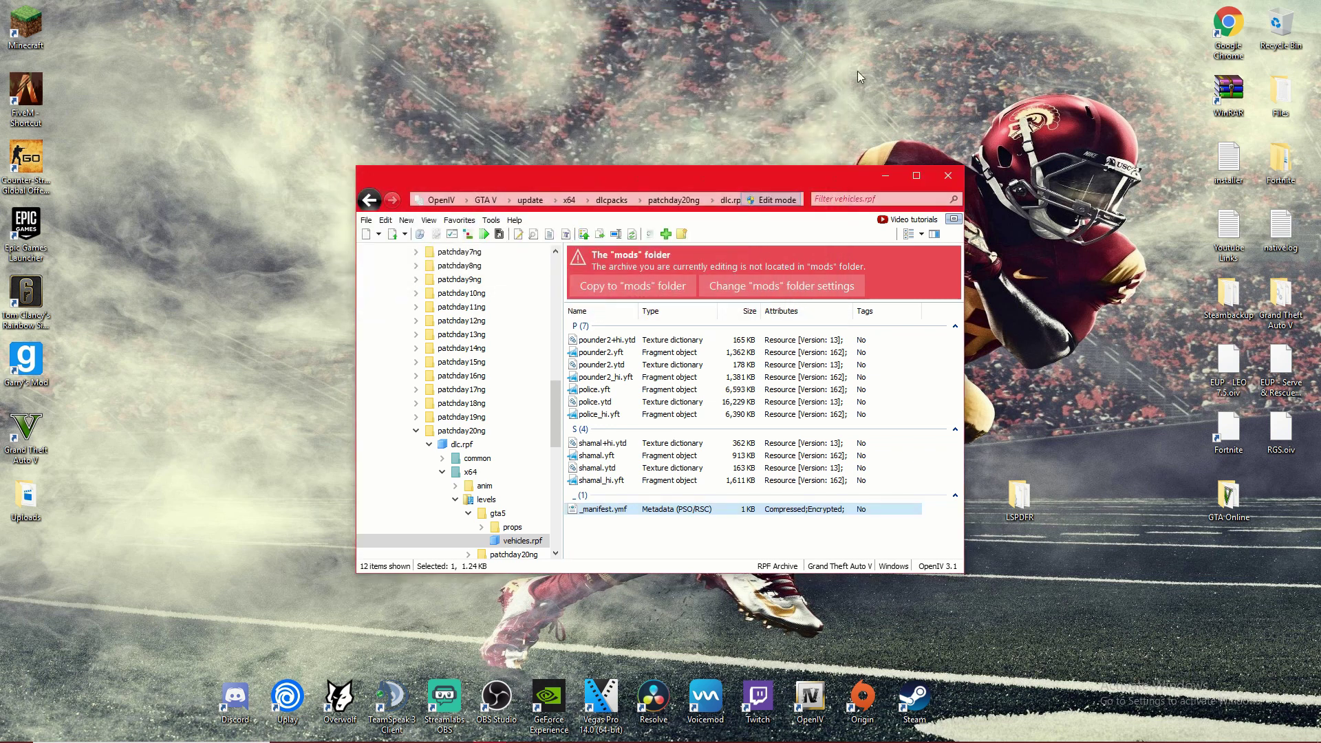
pyautogui.click(886, 175)
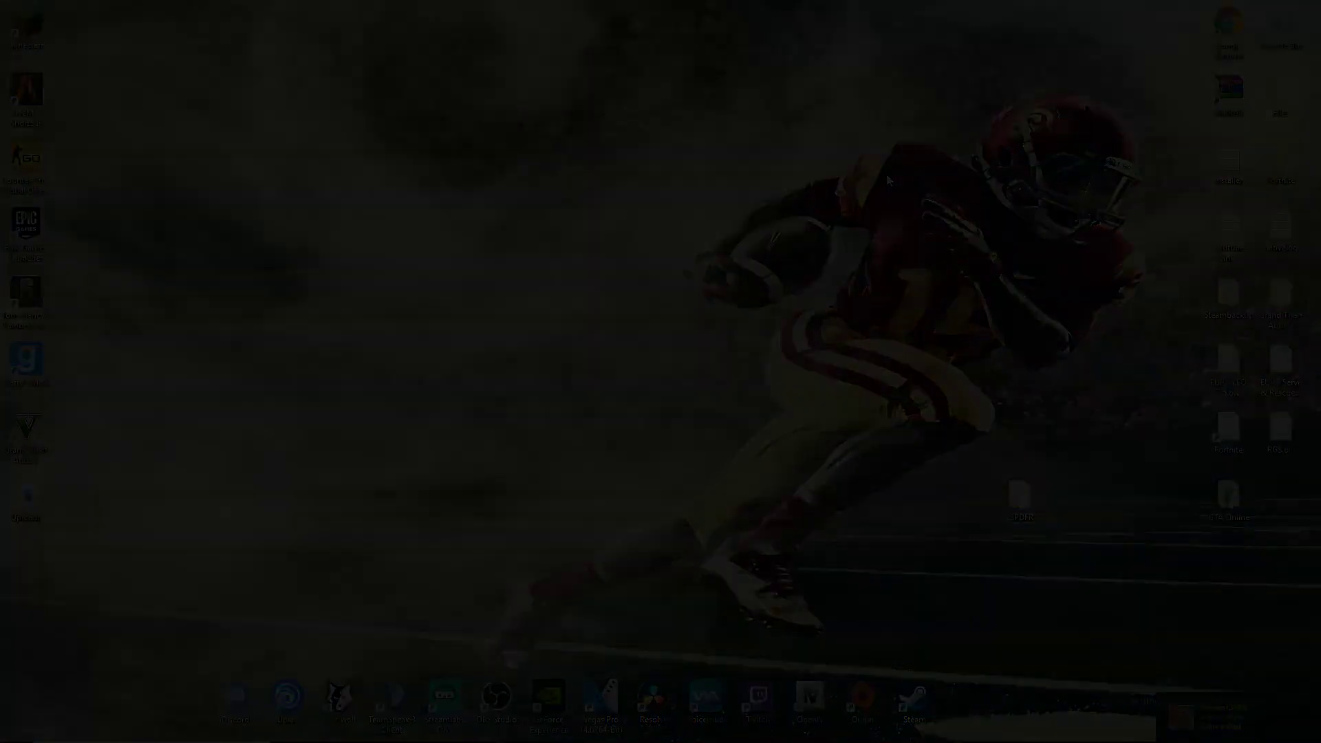